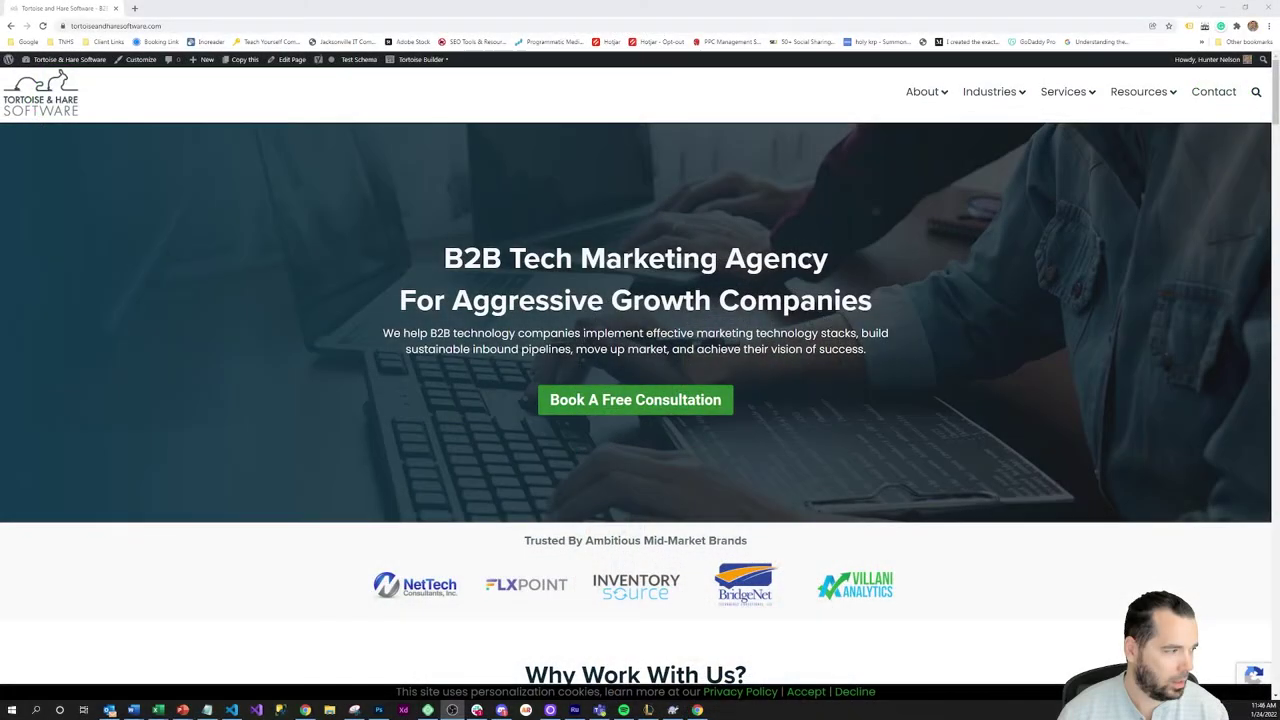
Go to the site's WordPress dashboard and open the existing Cookie Dash plugin settings
left_click(48, 68)
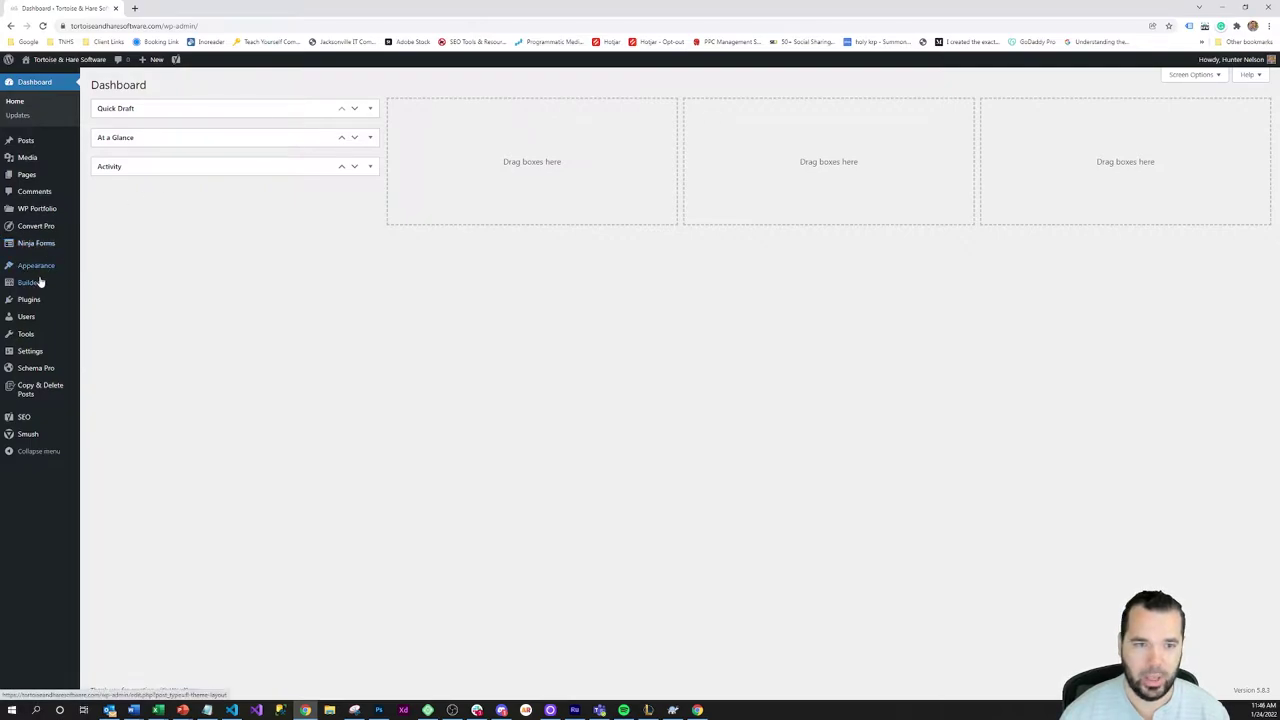
mouse_move(37, 354)
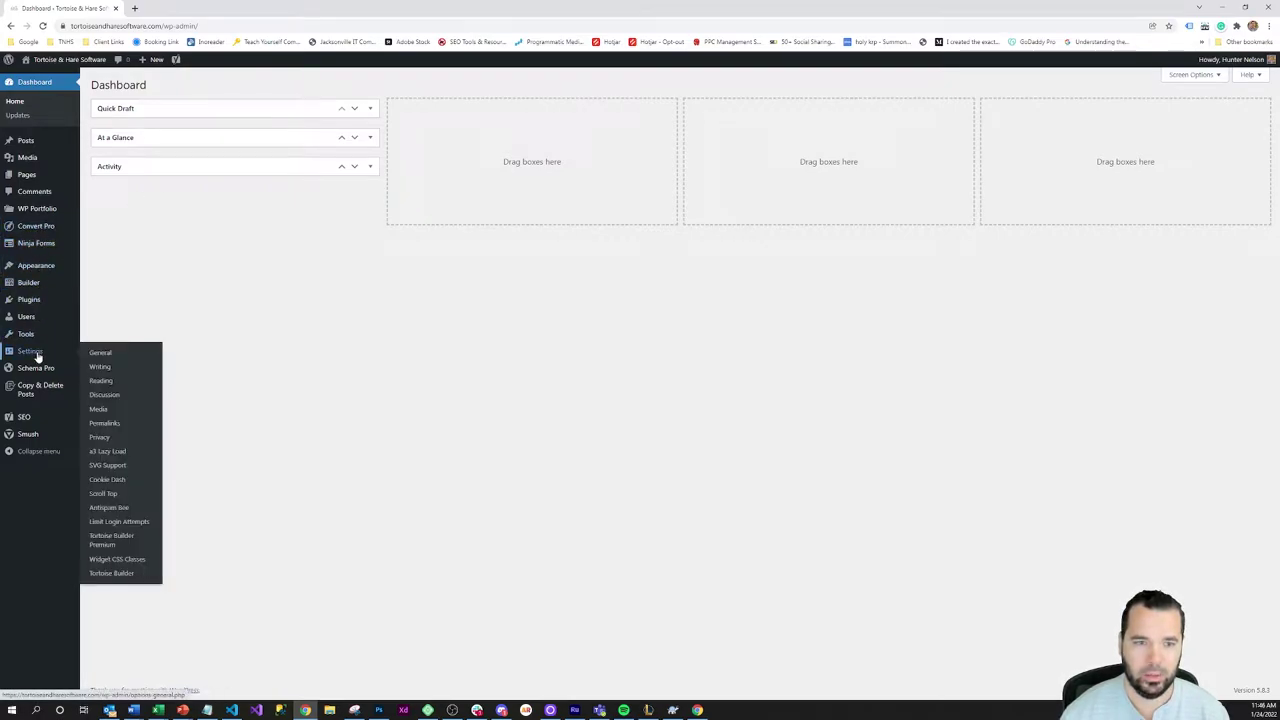
left_click(108, 480)
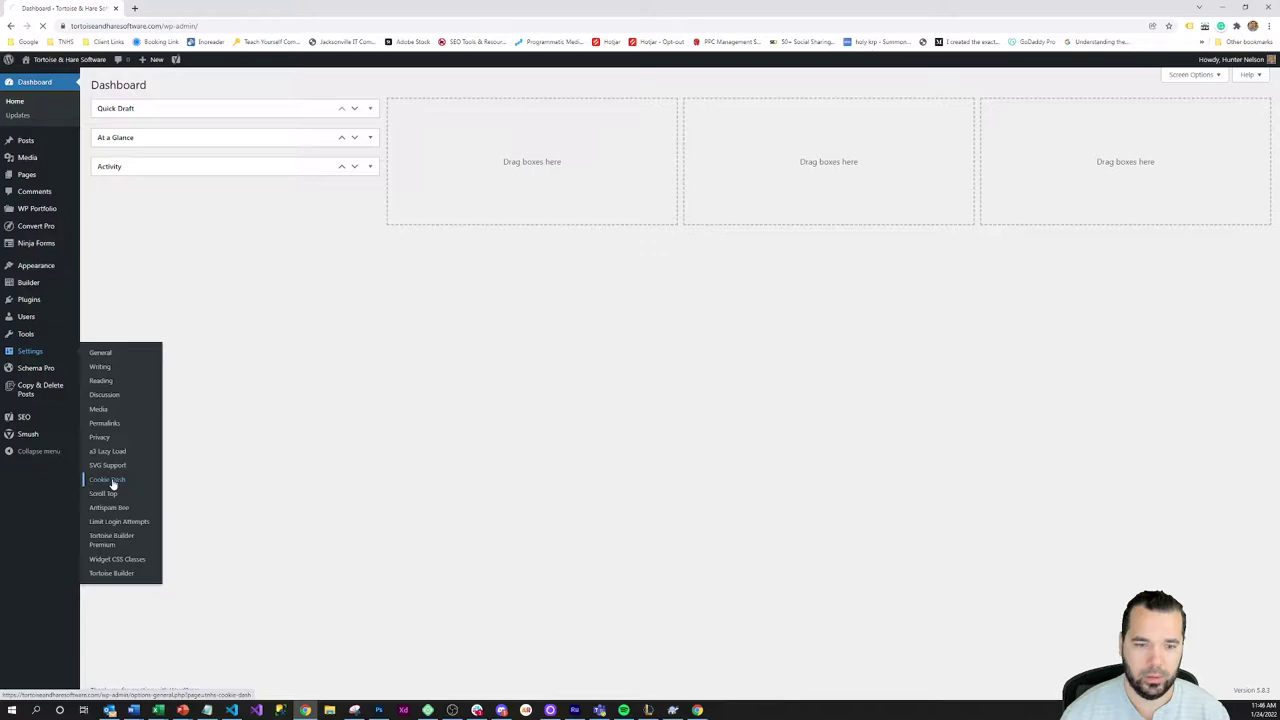
Deactivate the Cookie Dash plugin among the installed plugins and delete it from the site
mouse_move(40, 306)
mouse_move(34, 268)
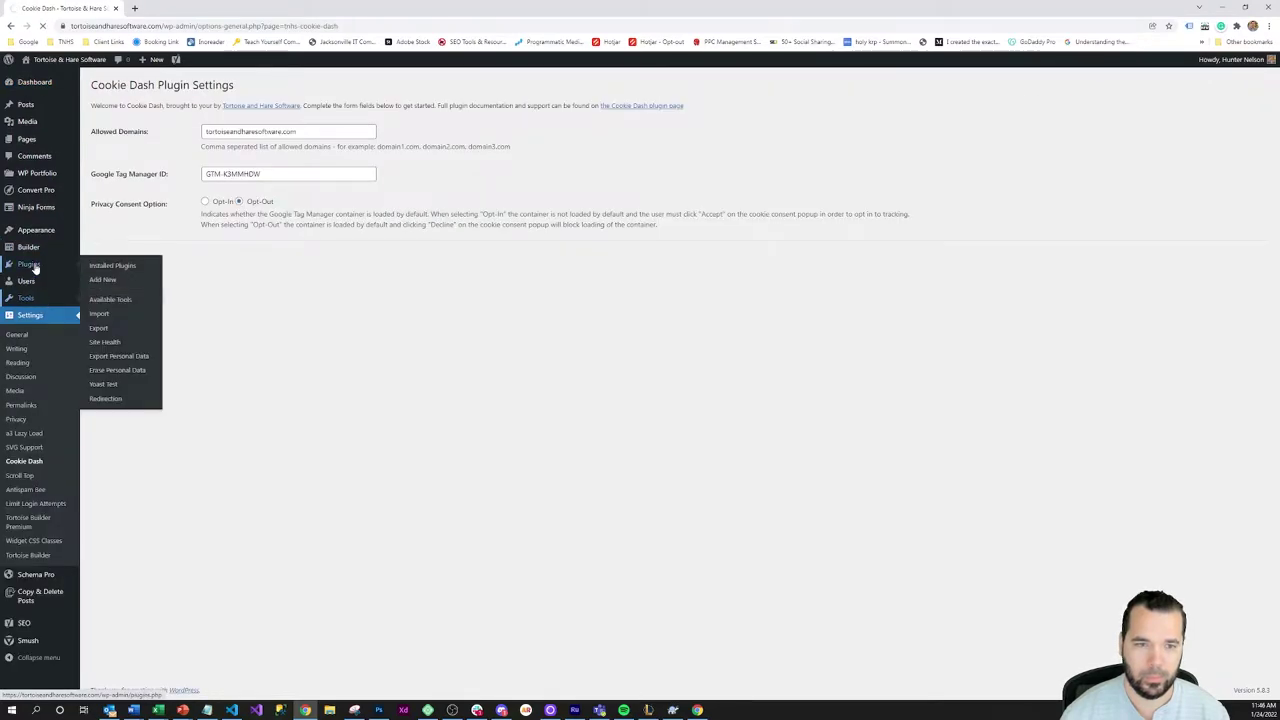
left_click(34, 266)
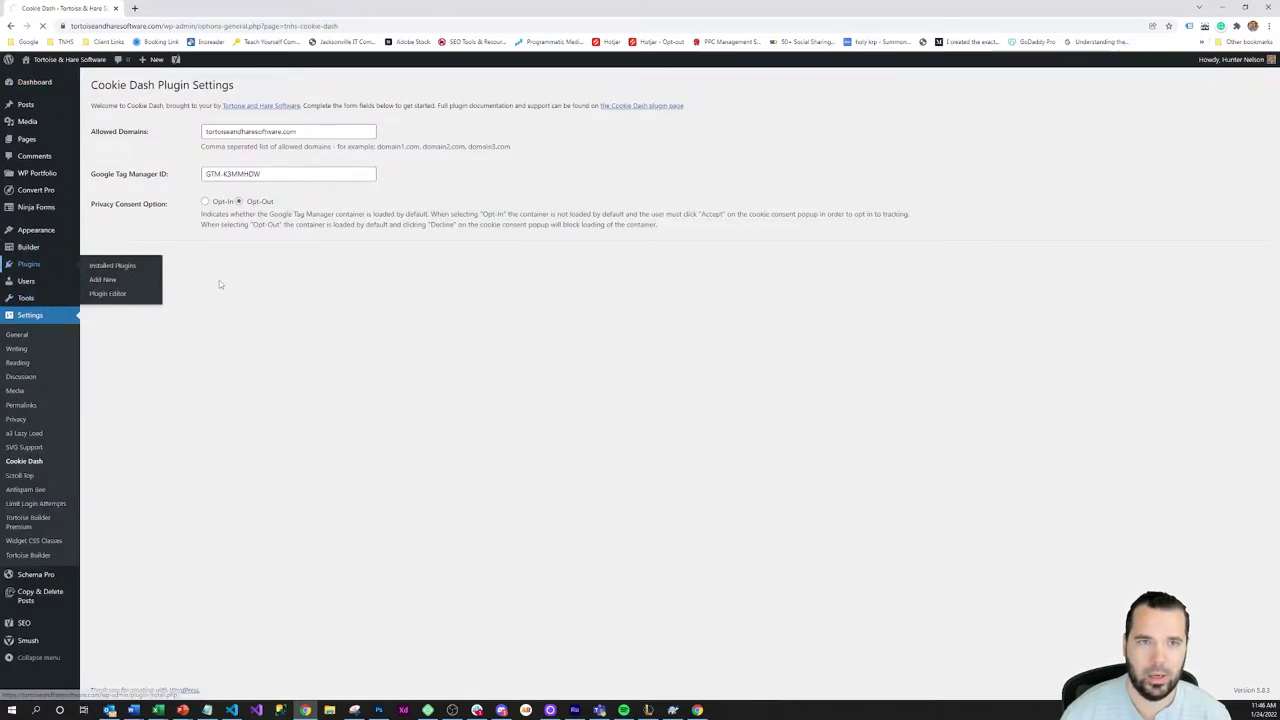
left_click(137, 316)
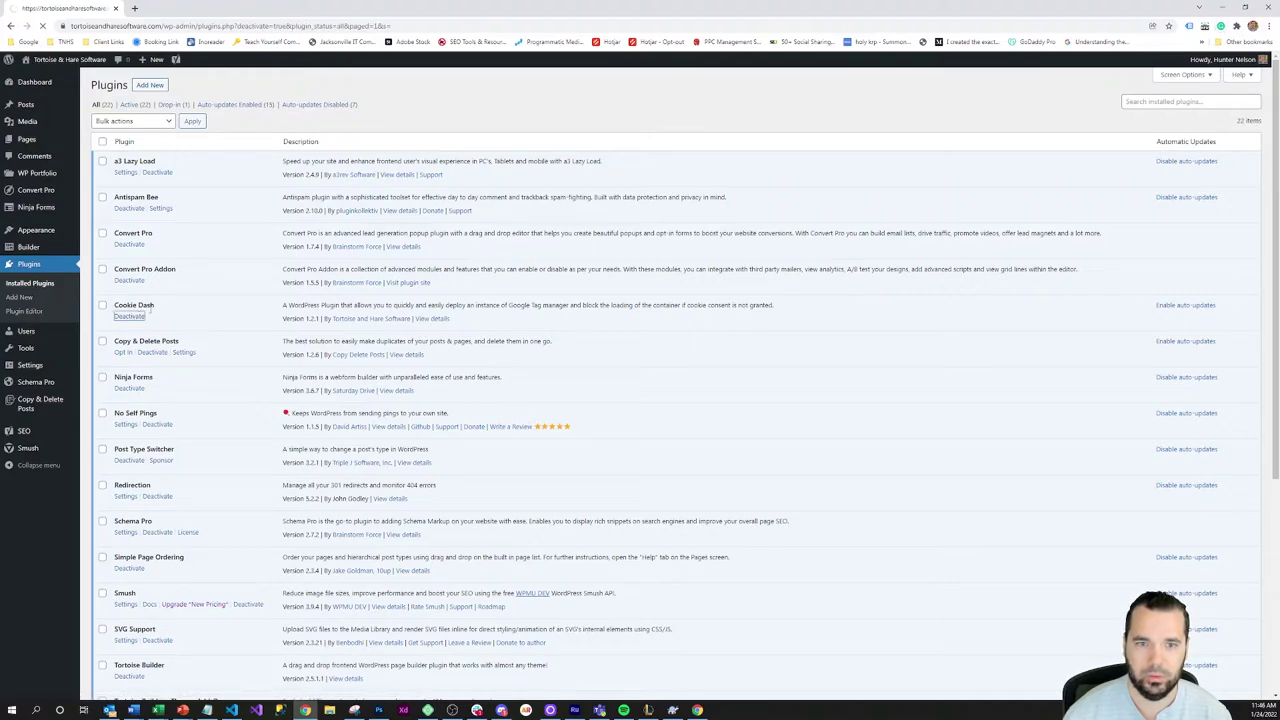
left_click(151, 346)
key("Return")
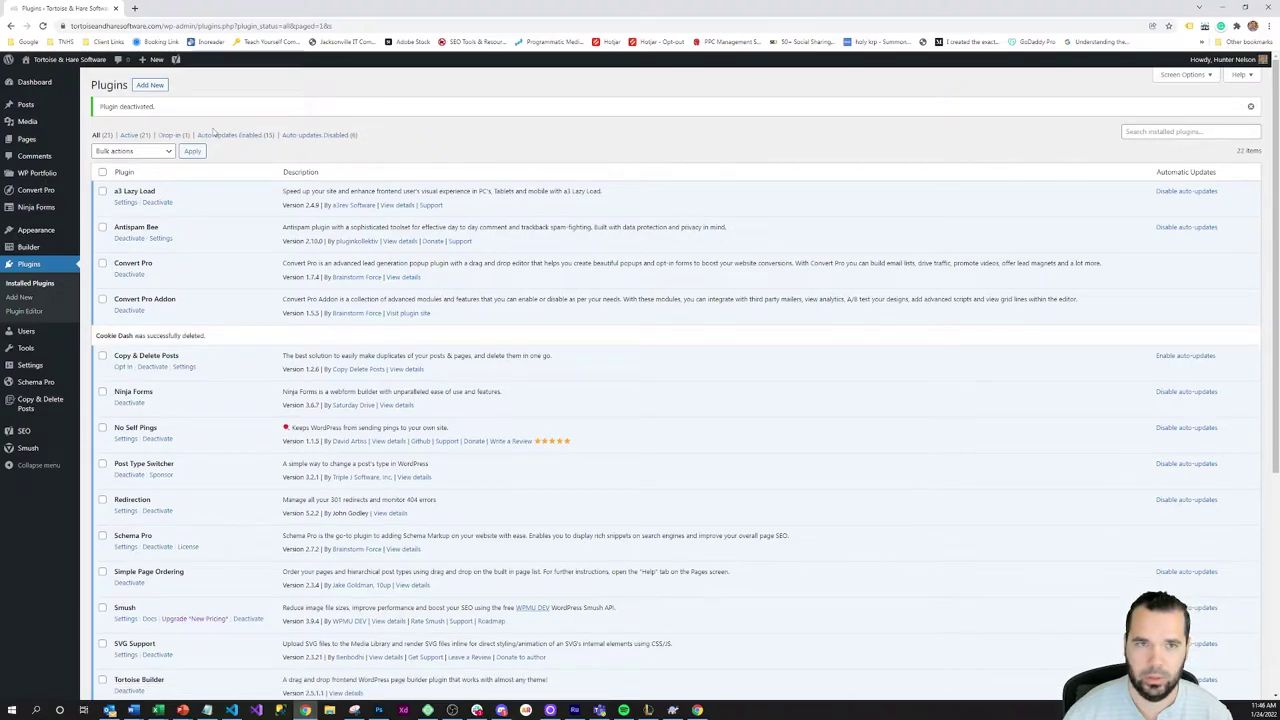
Find the Cookie Dash plugin in the plugin directory by searching for "cookie dash", then install and activate it
left_click(150, 86)
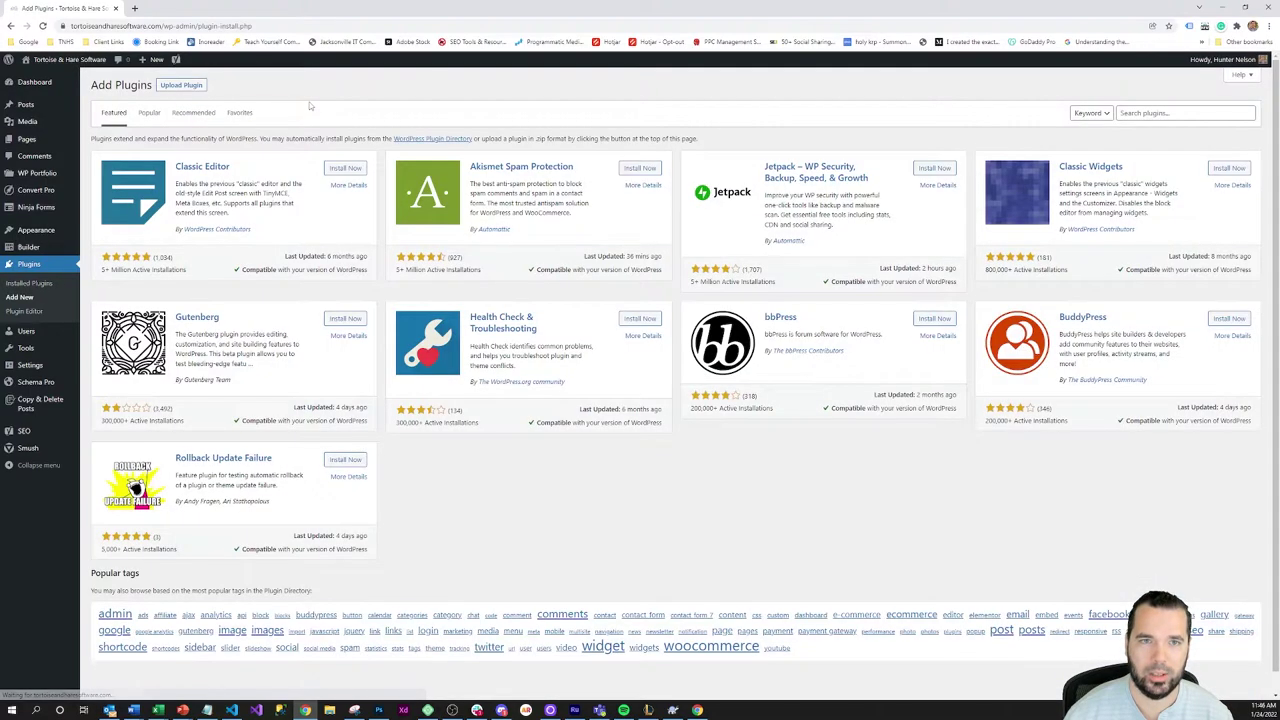
left_click(1142, 113)
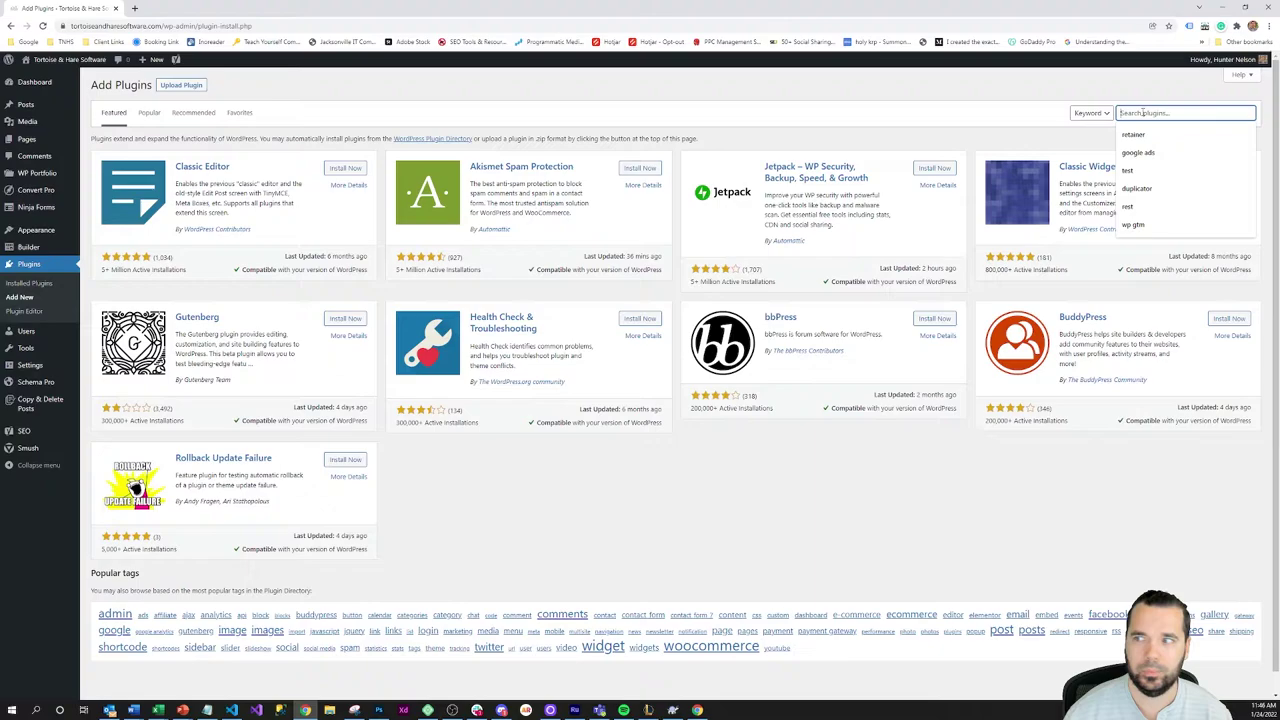
type("cooki")
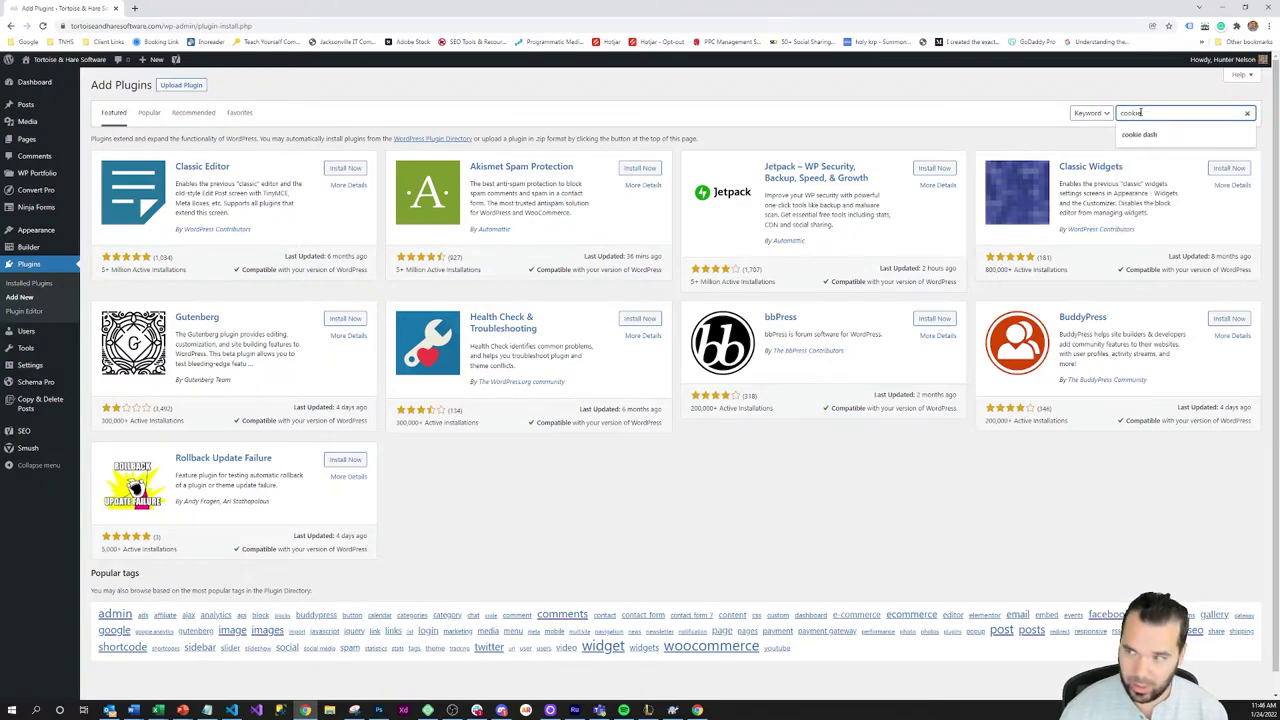
type("e dash")
left_click(1140, 135)
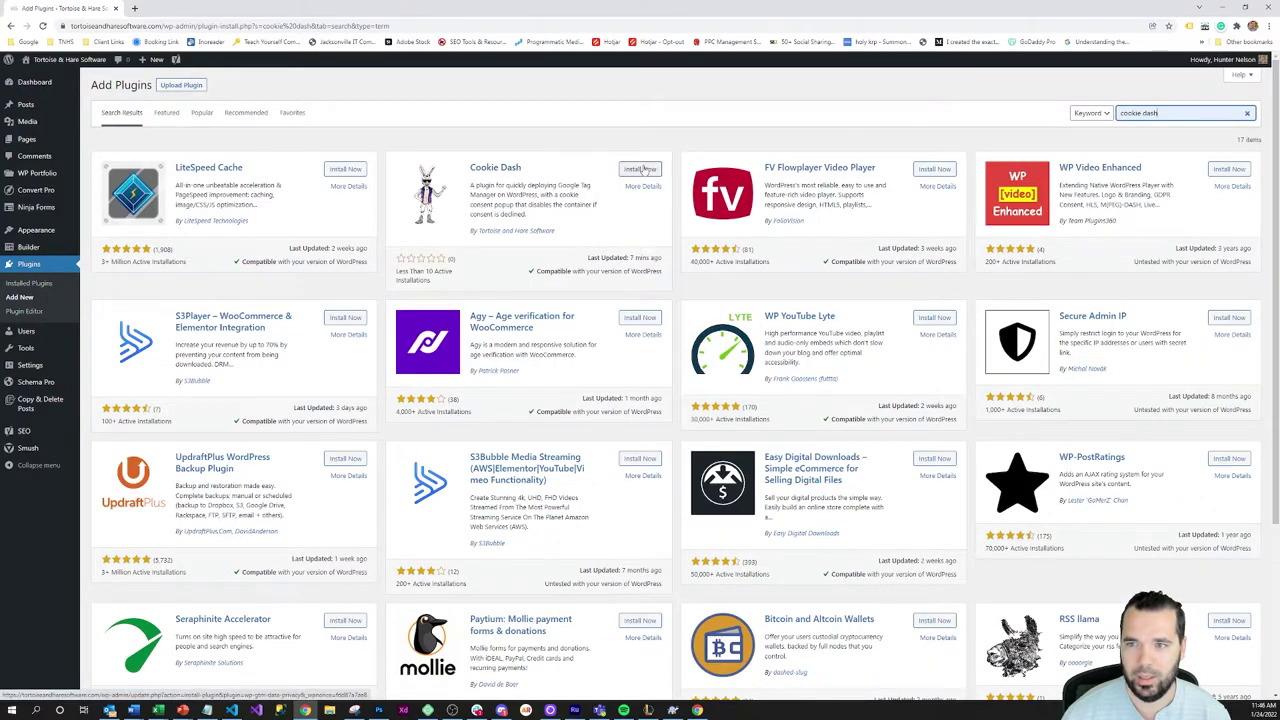
left_click(641, 169)
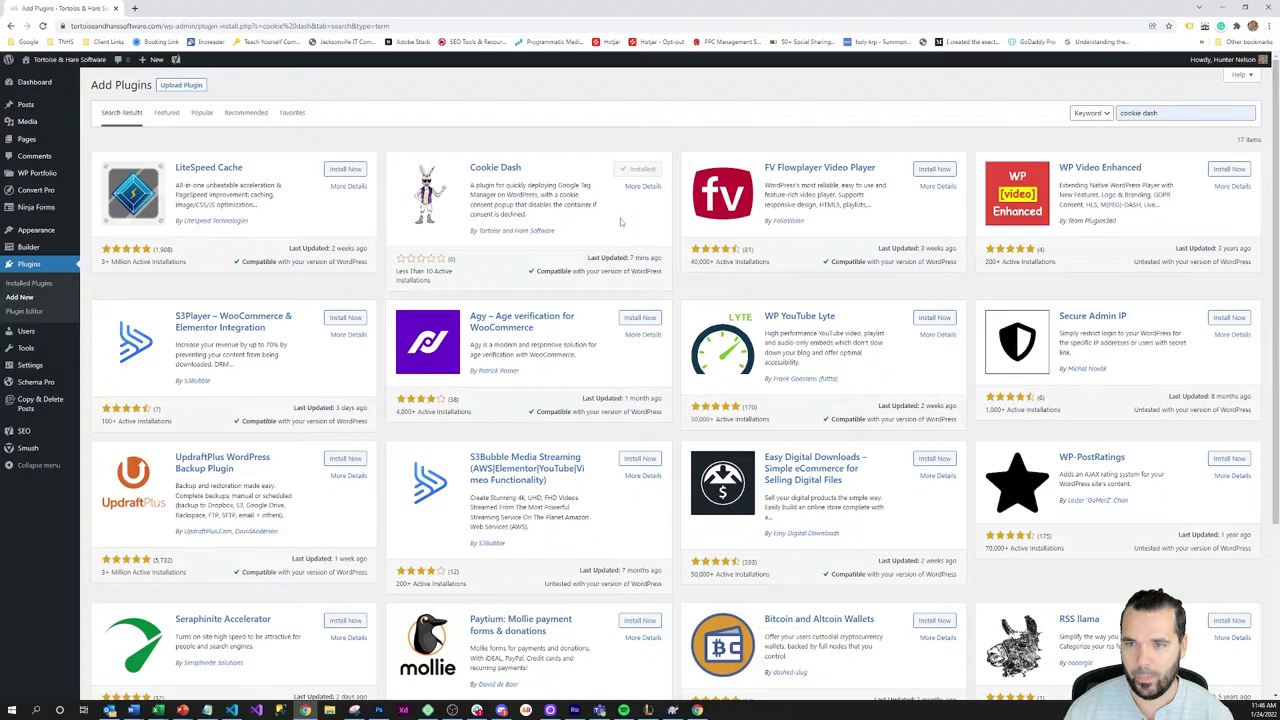
left_click(643, 171)
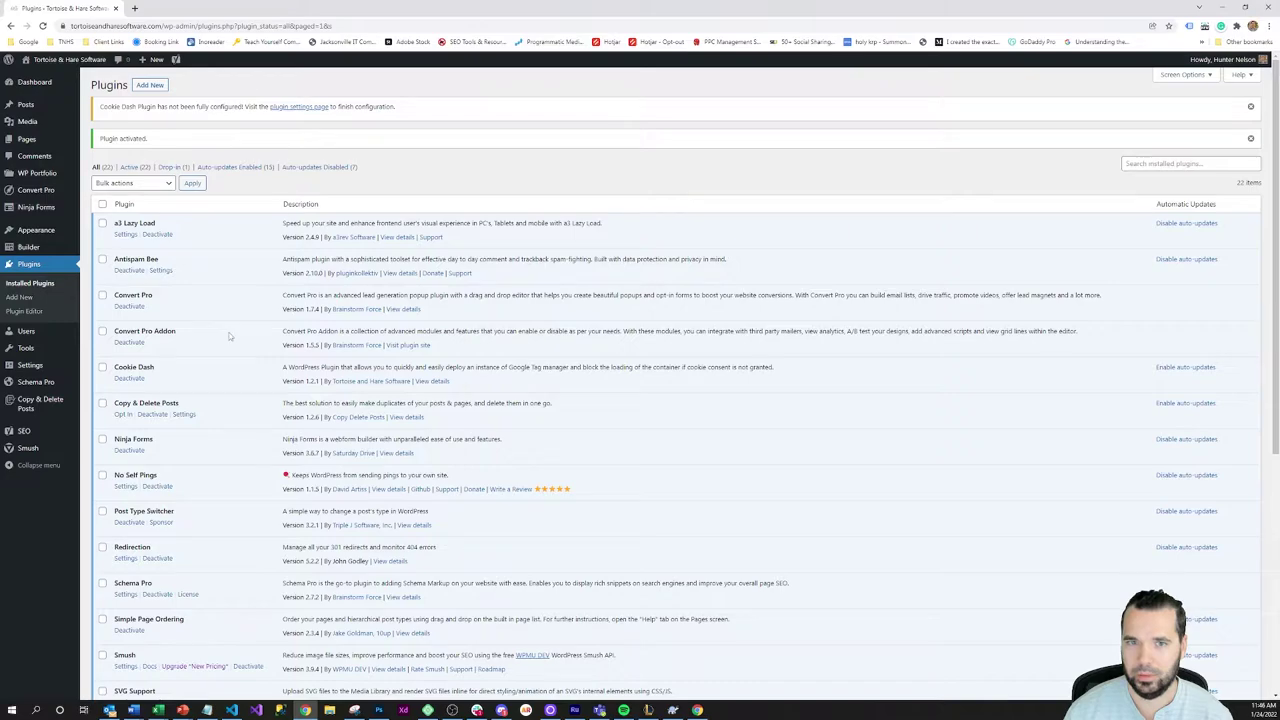
Open the Cookie Dash plugin settings and set the allowed domain to tortoiseandharesoftware.com
left_click(291, 108)
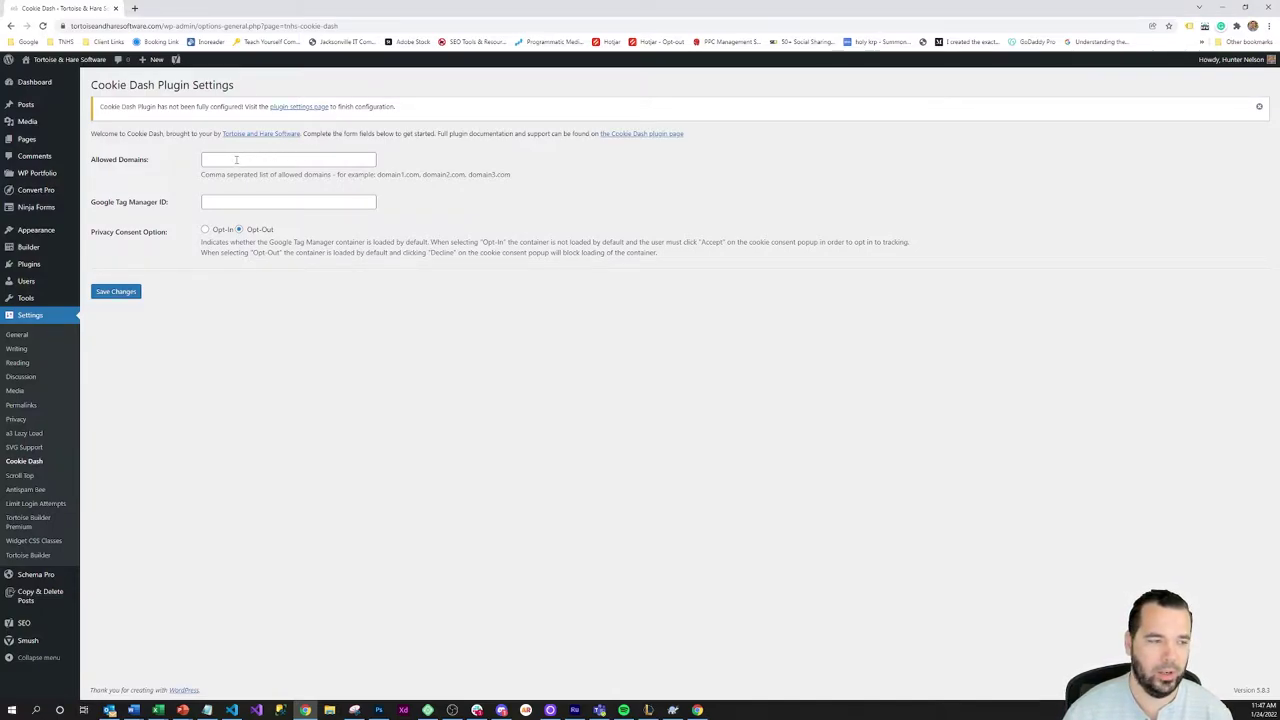
left_click(256, 160)
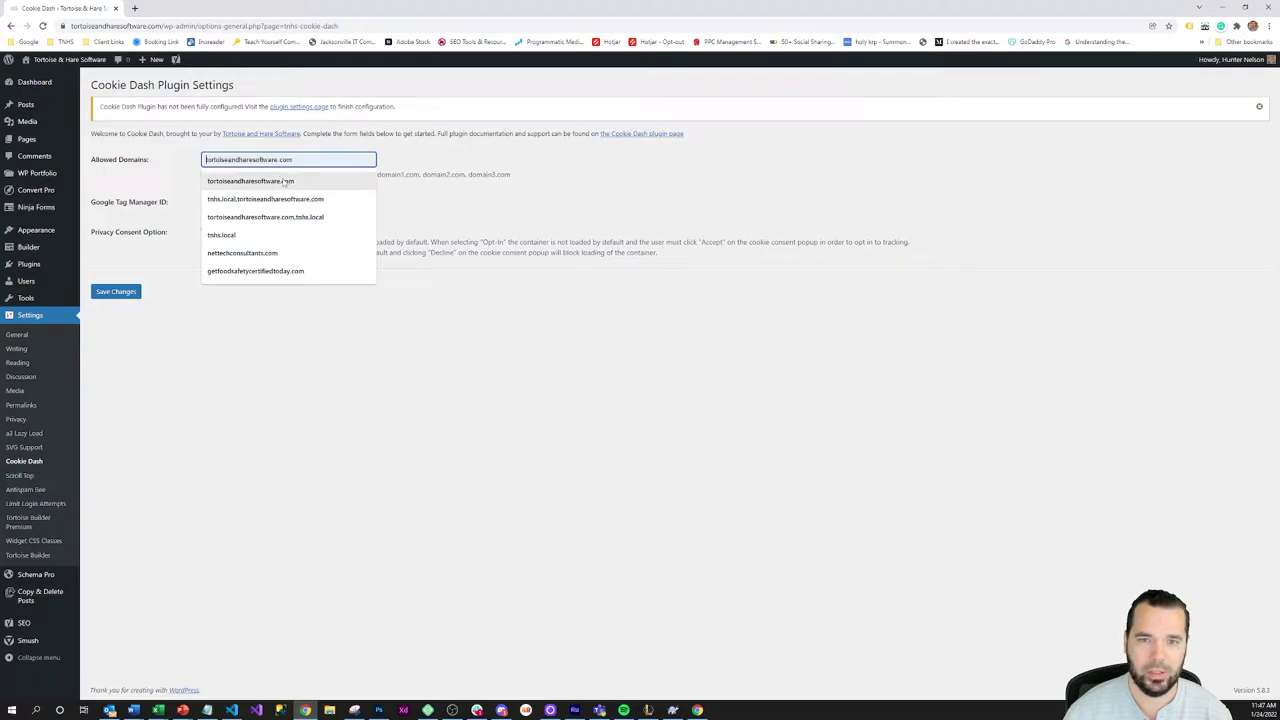
left_click(283, 178)
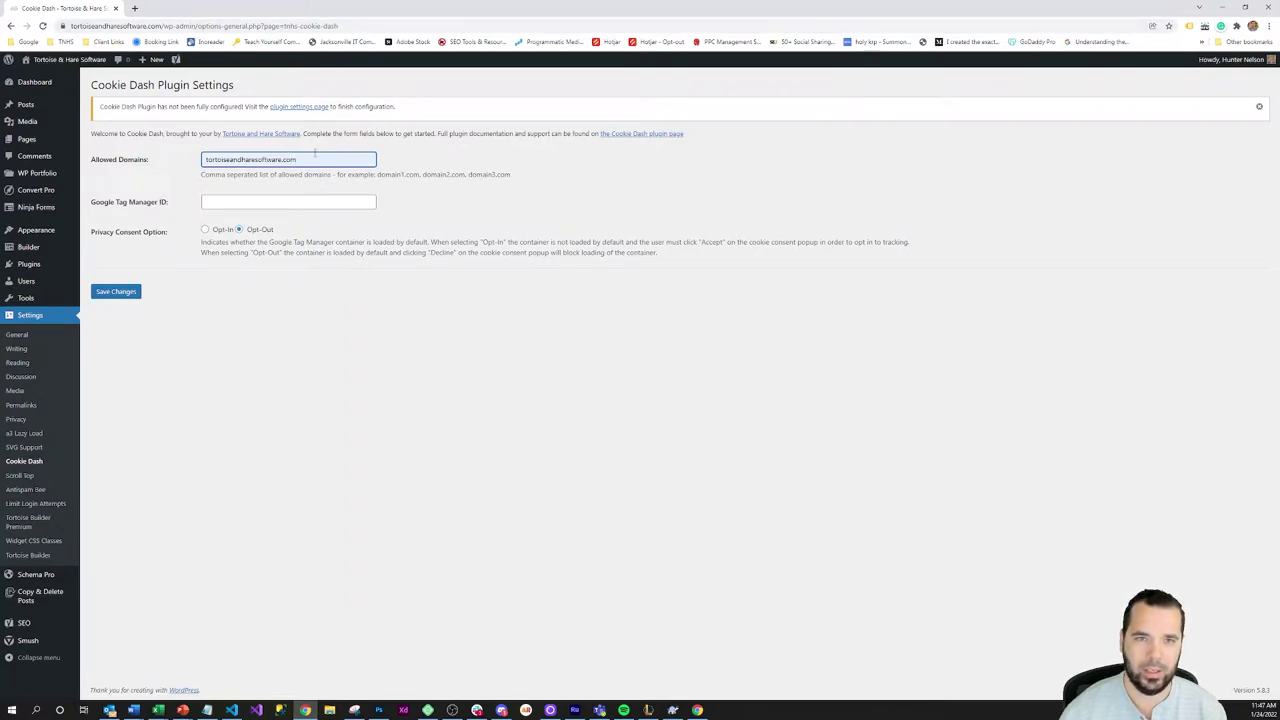
left_click(318, 147)
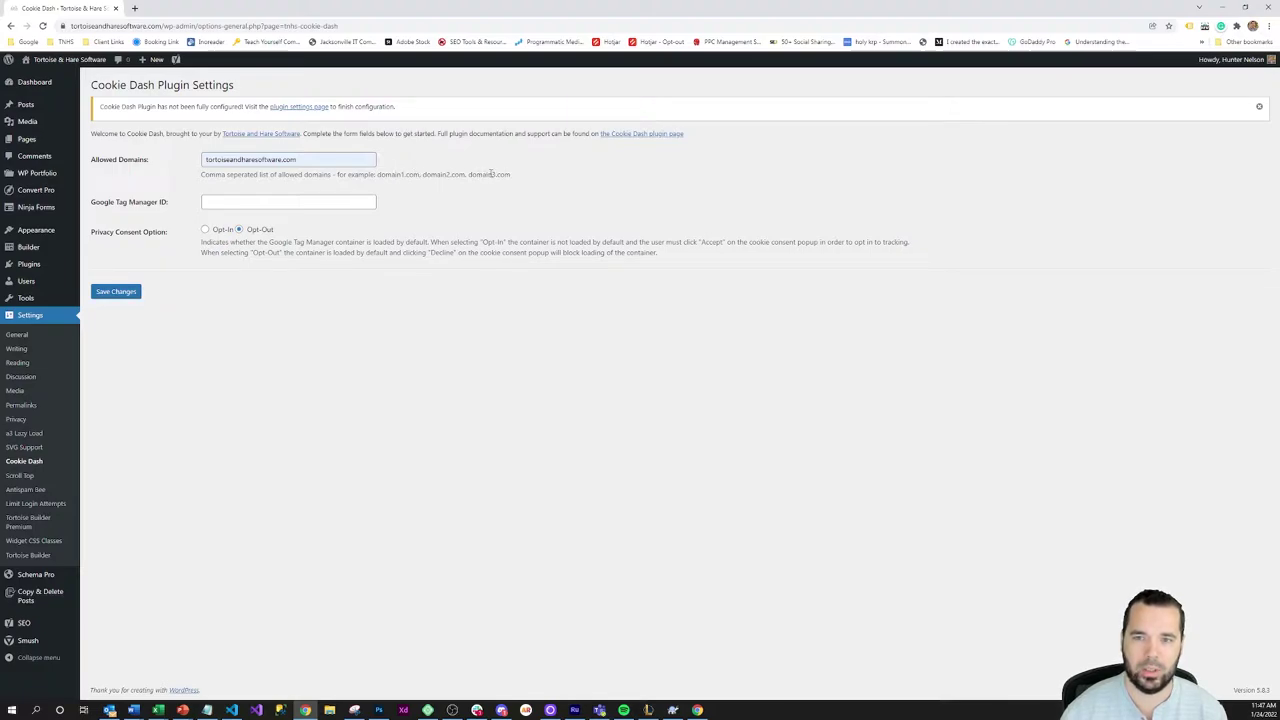
Fill in the site's Google Tag Manager ID, choose Opt-Out as the privacy consent option, and save the plugin settings
left_click(250, 203)
left_click(243, 218)
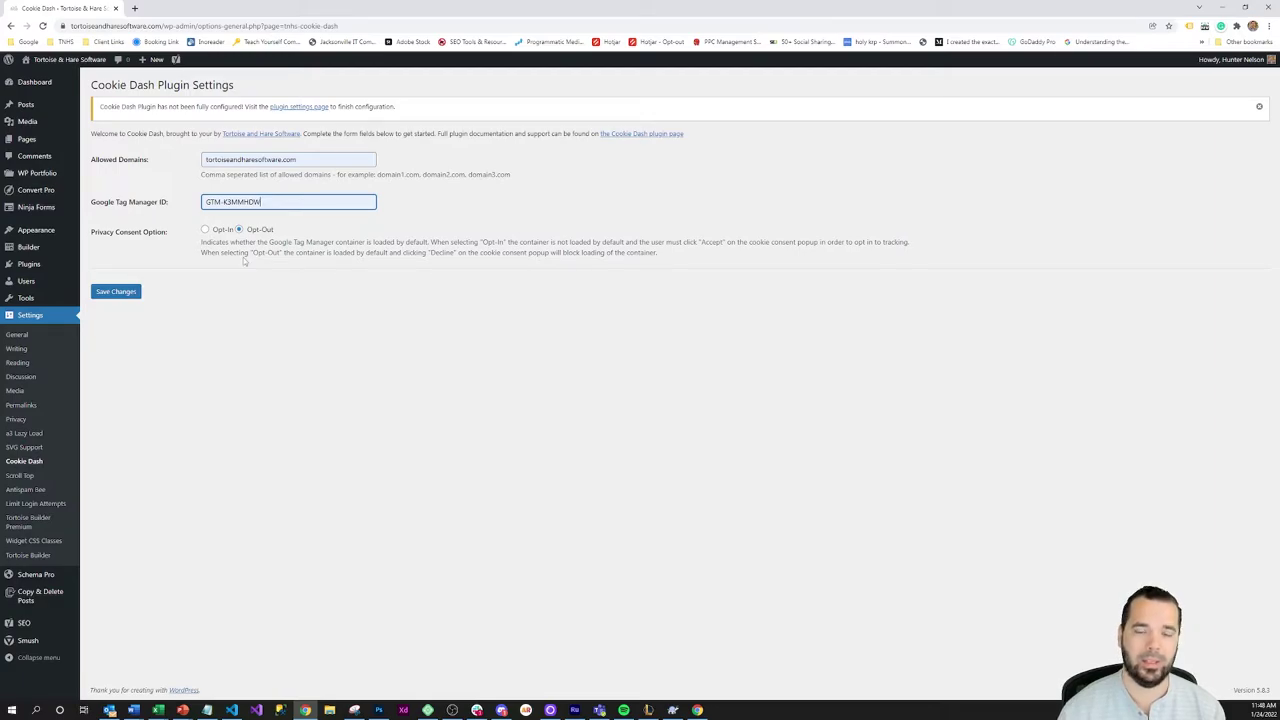
left_click(205, 229)
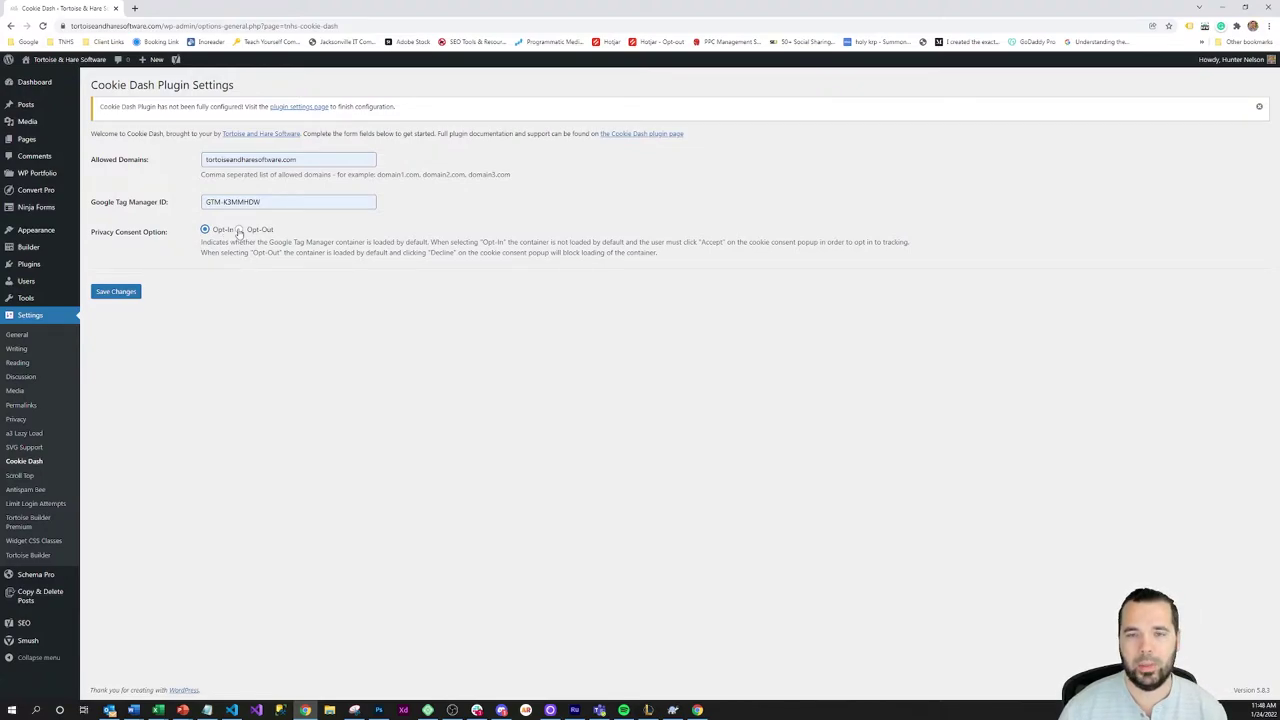
left_click(239, 230)
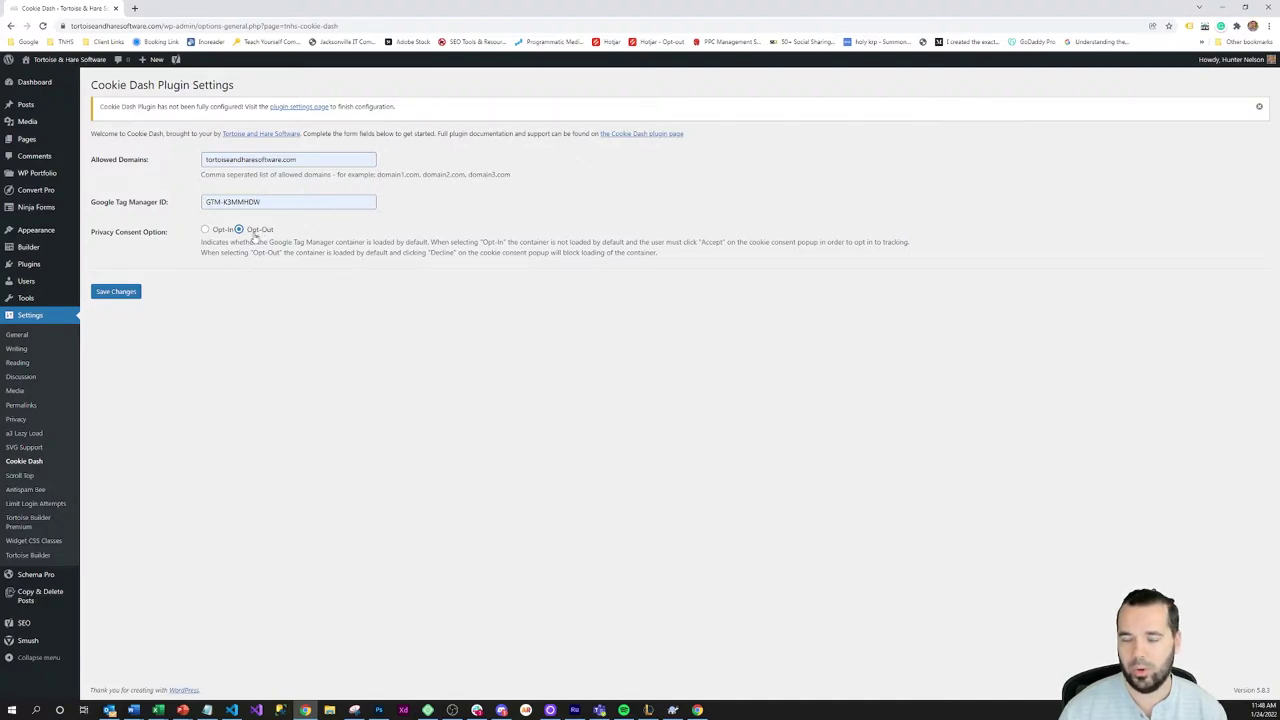
left_click(128, 293)
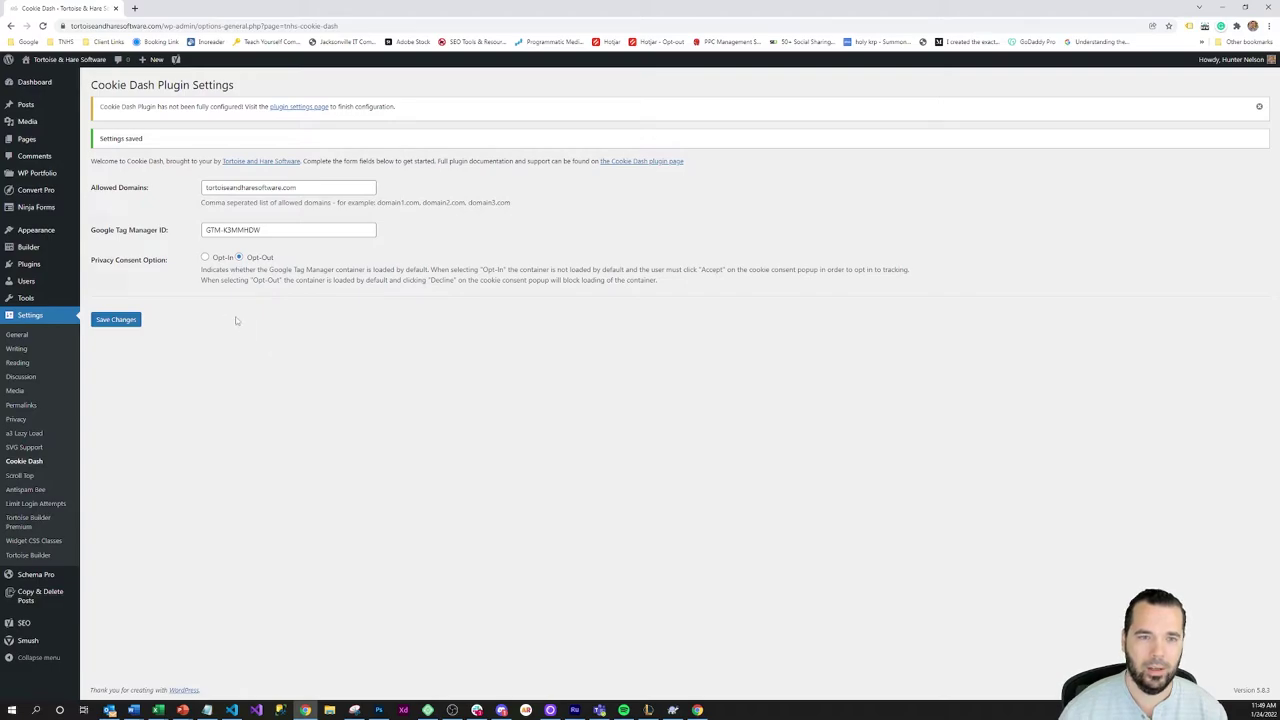
Visit the site's front end and check which tags load on the homepage with Google Tag Assistant
left_click(68, 62)
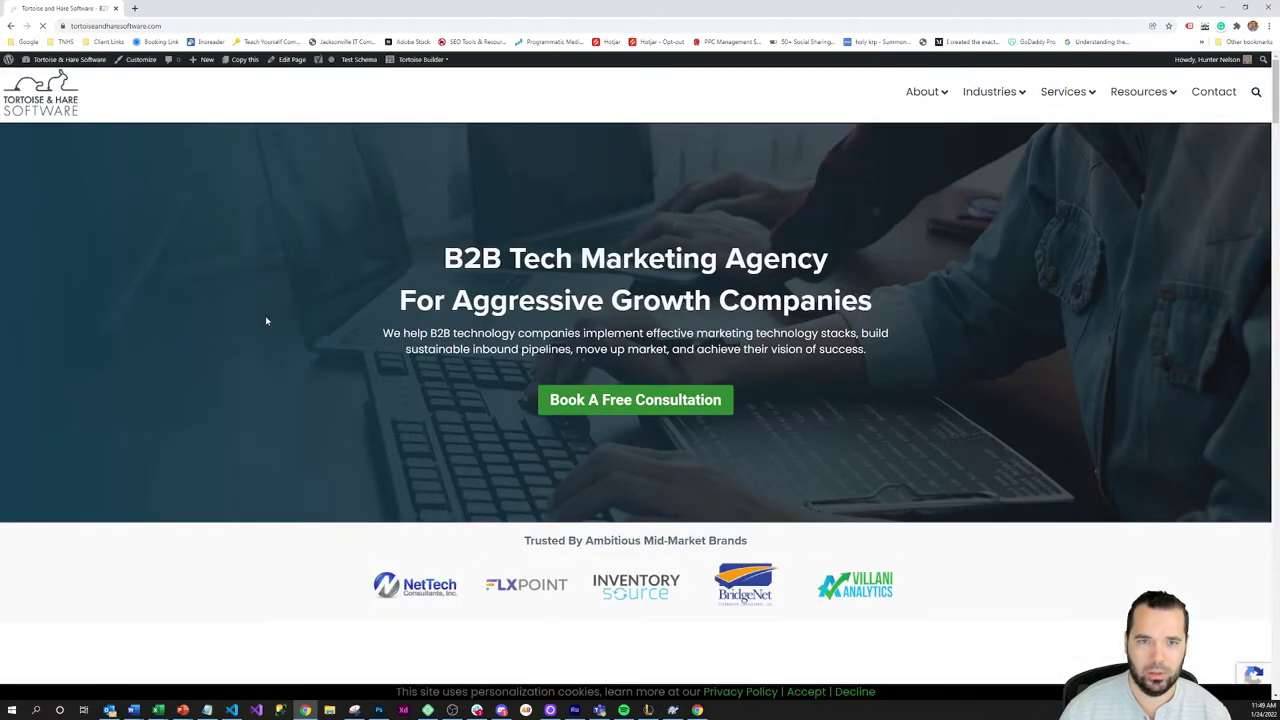
right_click(242, 310)
left_click(305, 475)
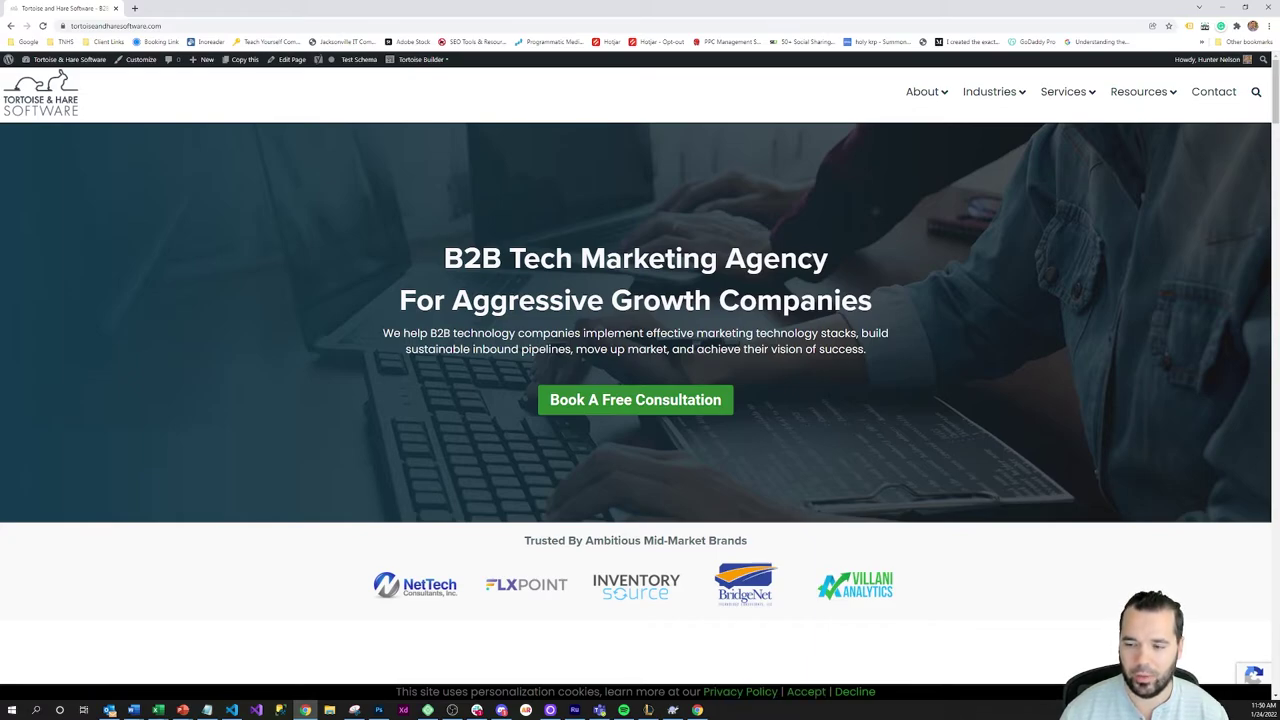
left_click(1190, 27)
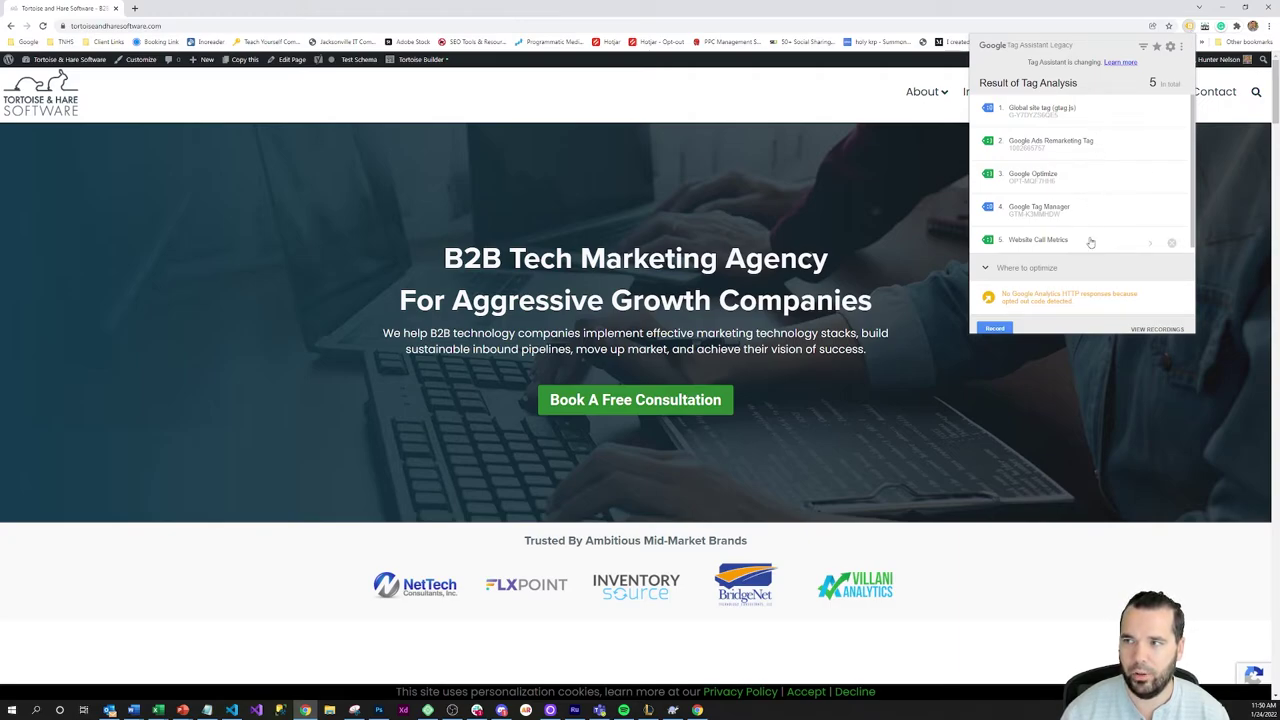
left_click(770, 177)
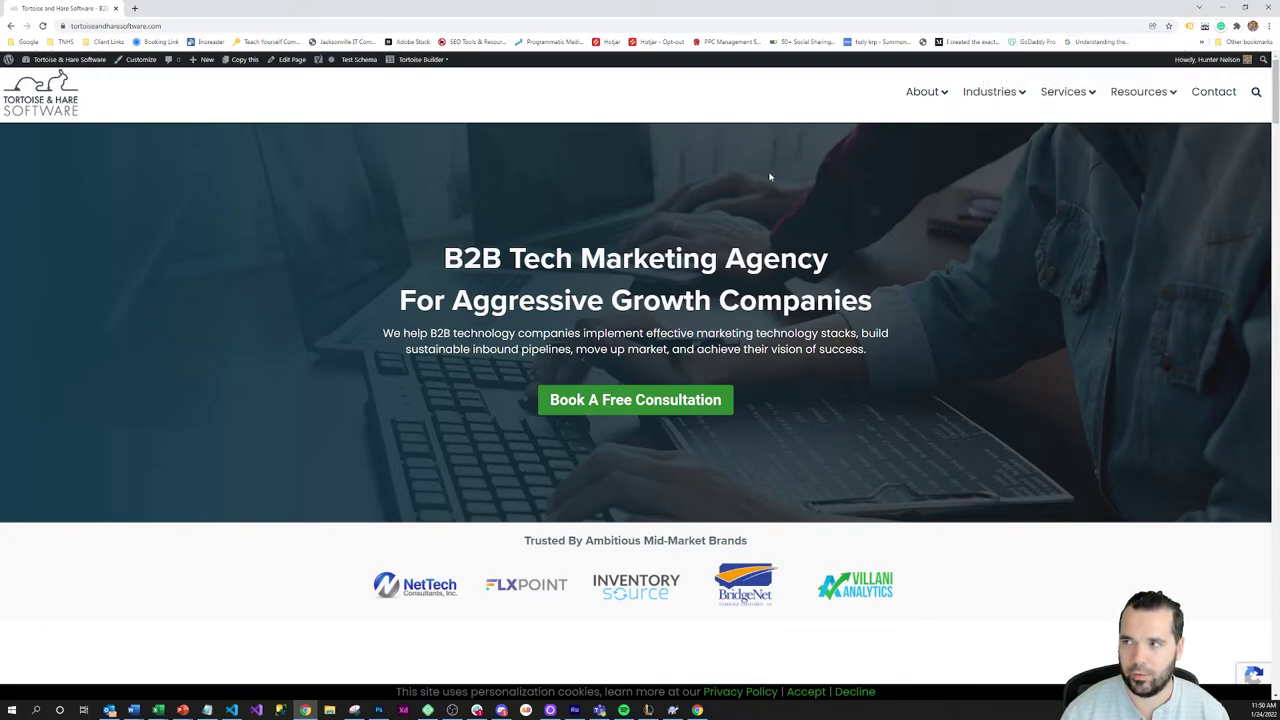
Decline tracking in the homepage's cookie notice, accept the page reload, and recheck the tags with Google Tag Assistant
left_click(860, 692)
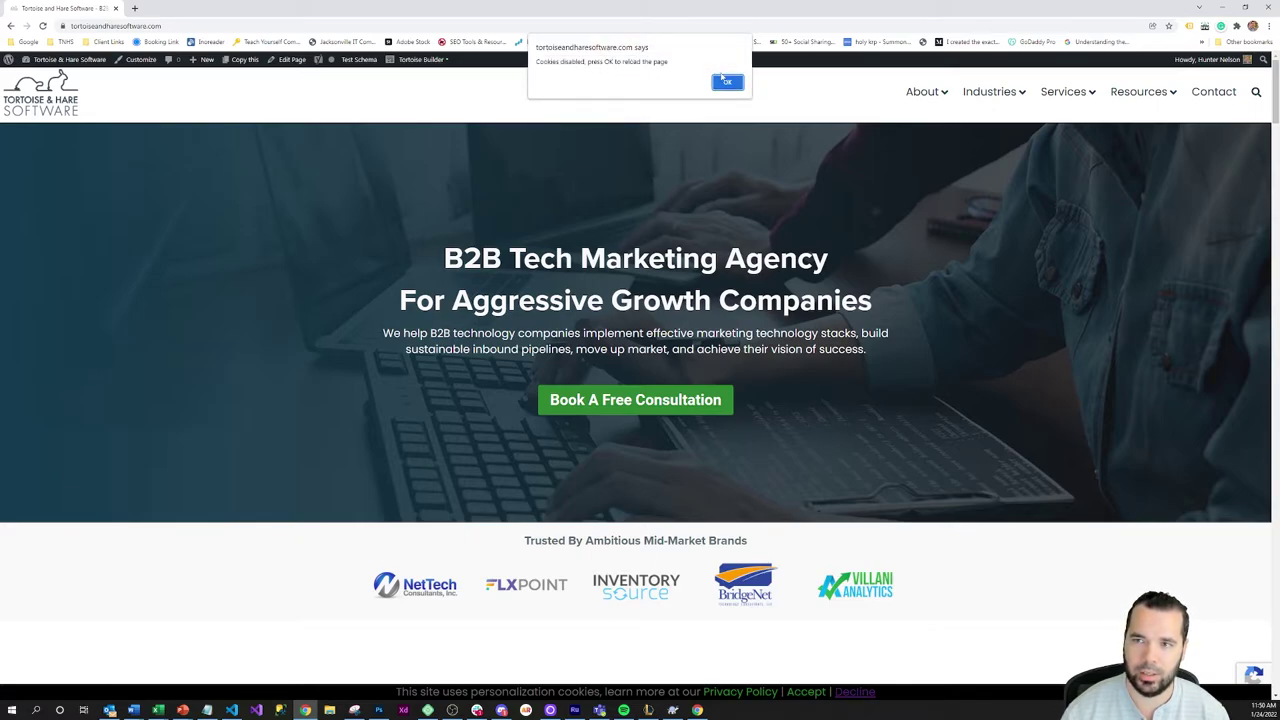
left_click(727, 83)
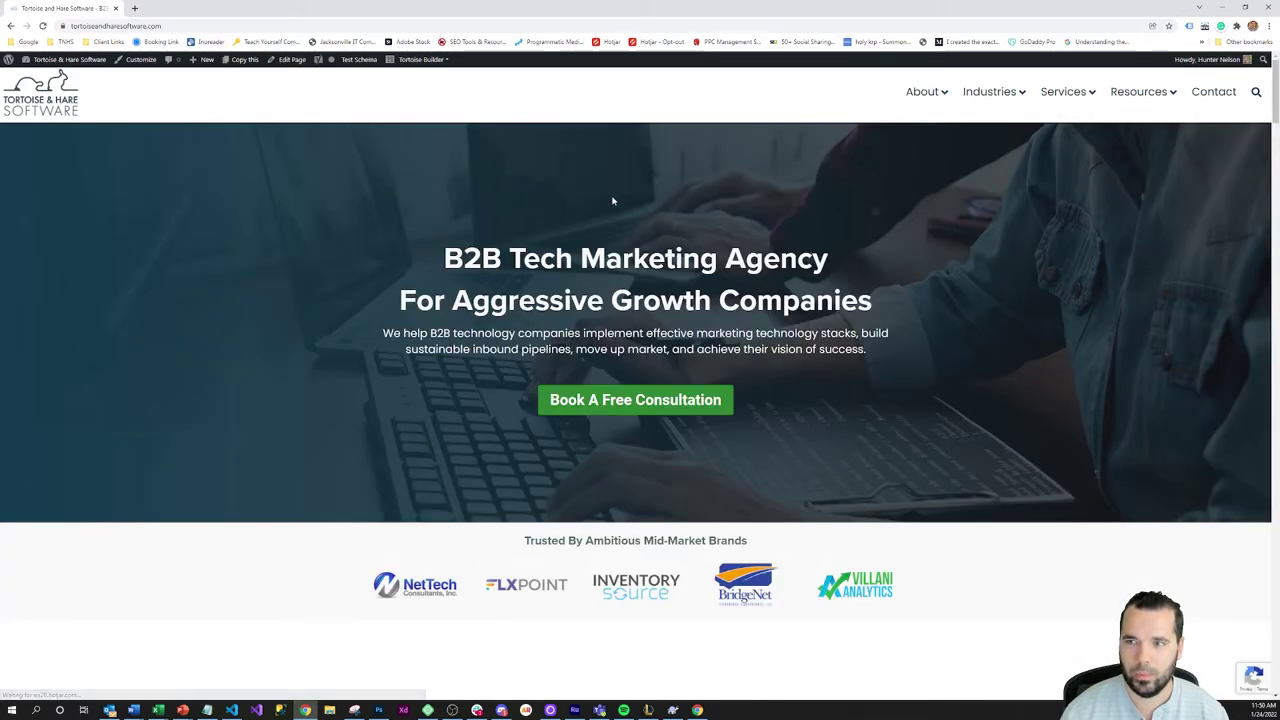
left_click(1189, 26)
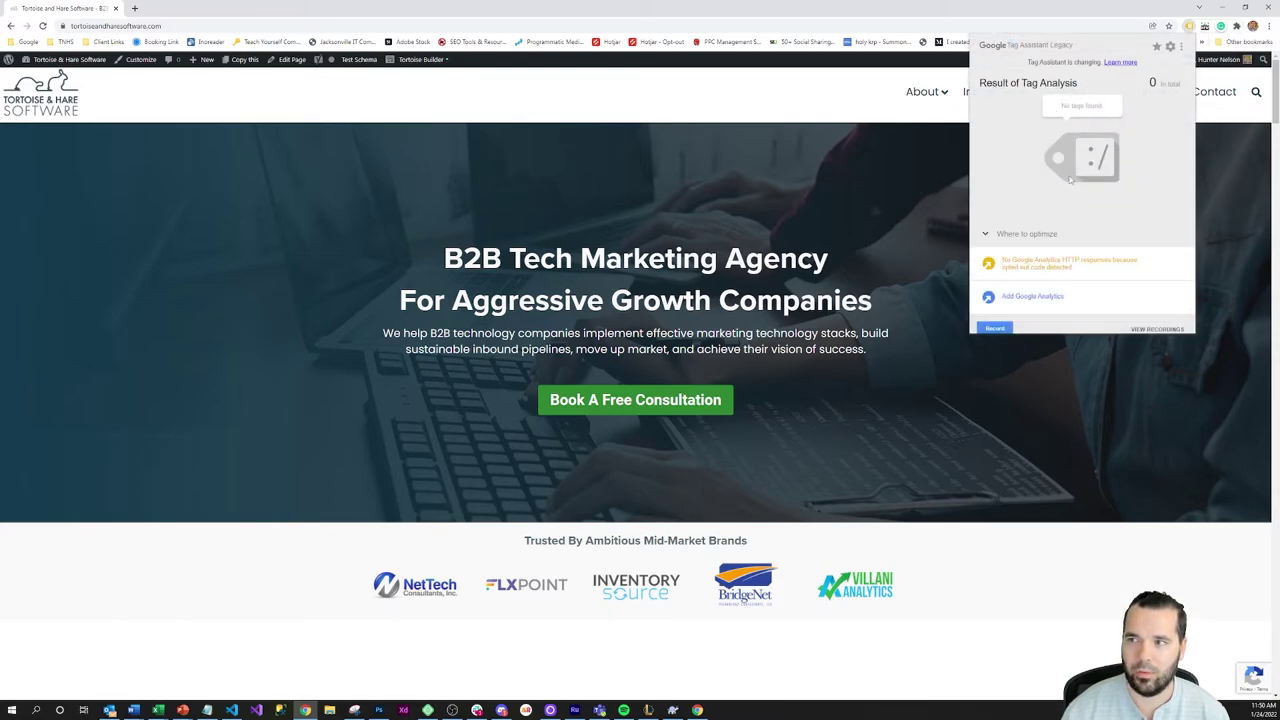
left_click(308, 198)
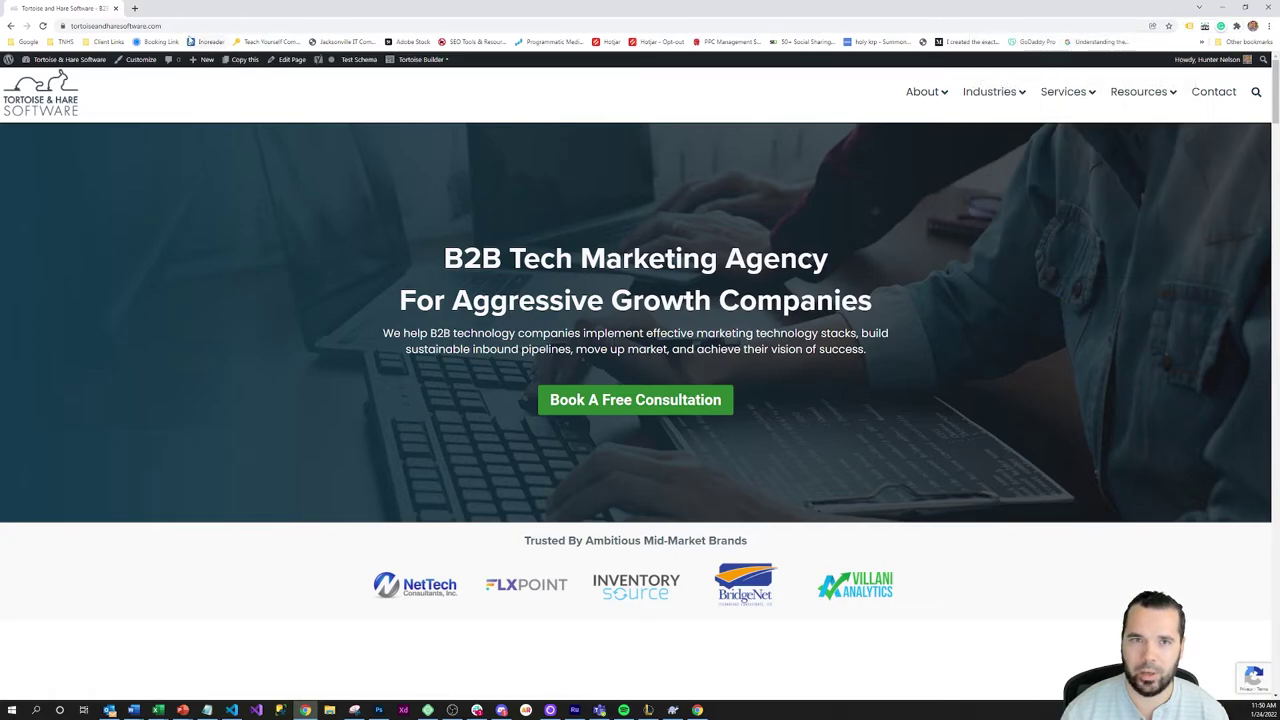
Return to the Cookie Dash settings in the WordPress admin, change the privacy consent option to Opt-In, and save
left_click(33, 90)
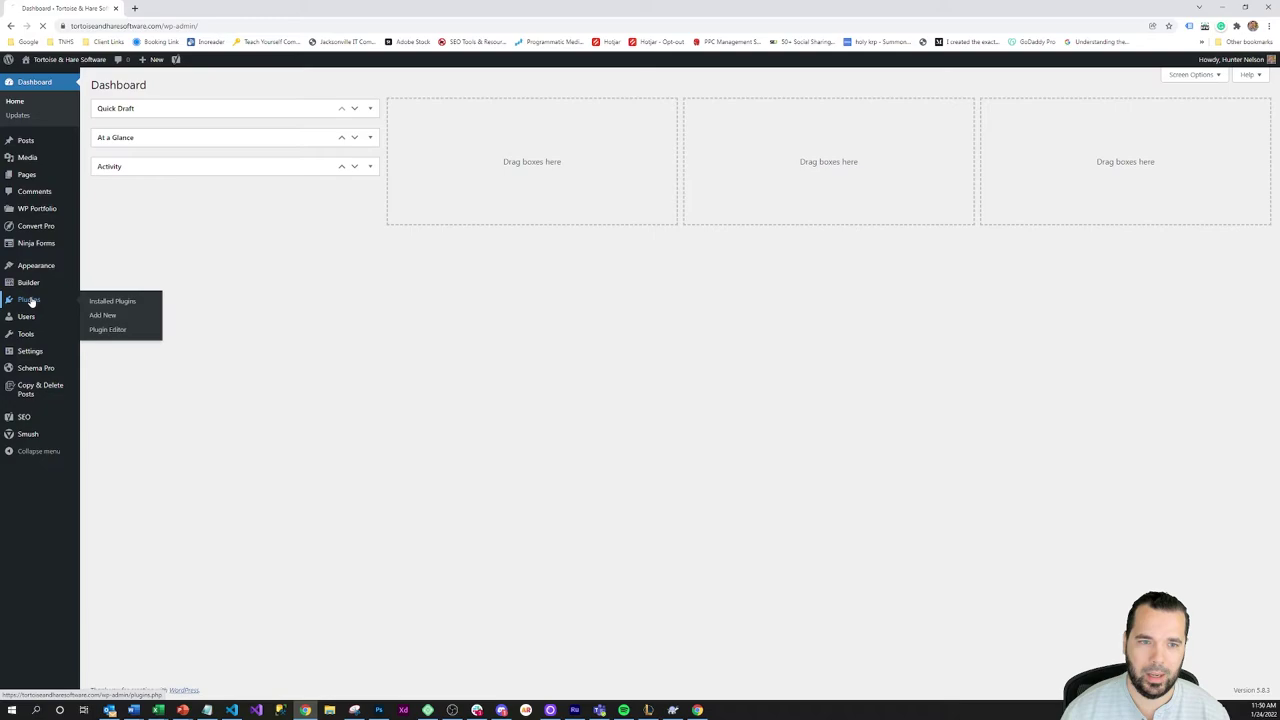
left_click(30, 299)
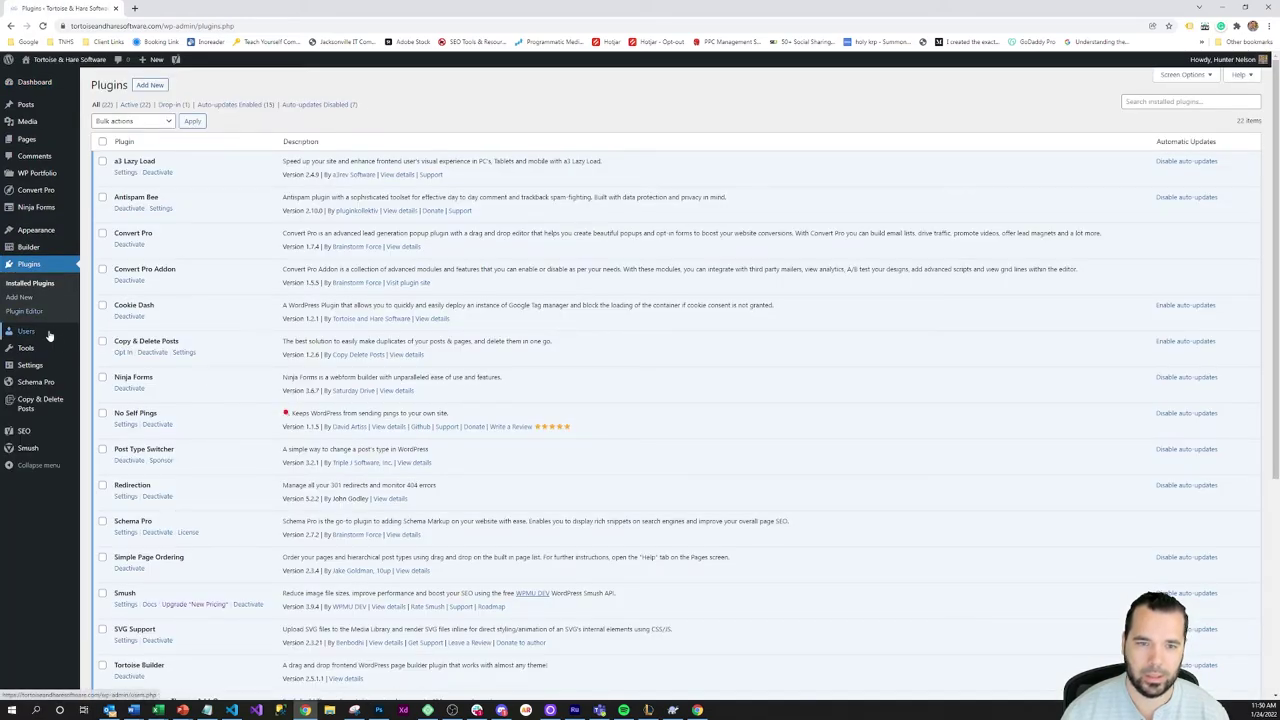
mouse_move(30, 365)
left_click(112, 494)
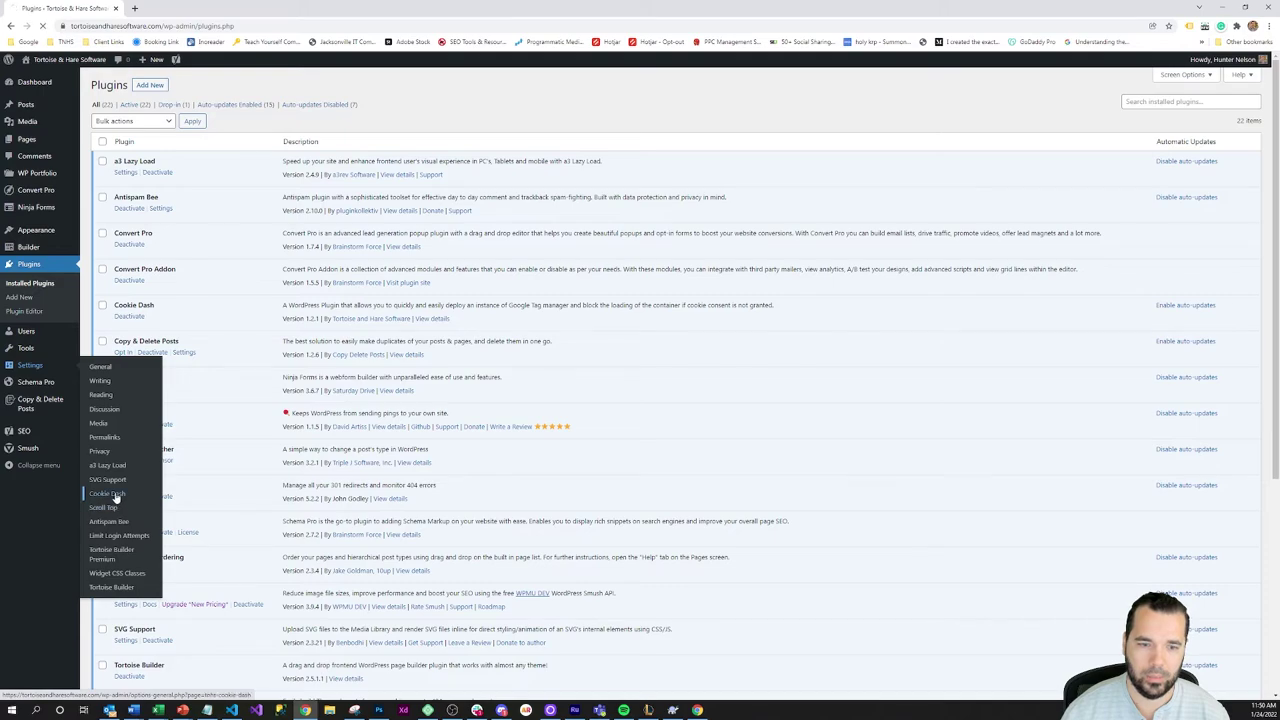
left_click(205, 201)
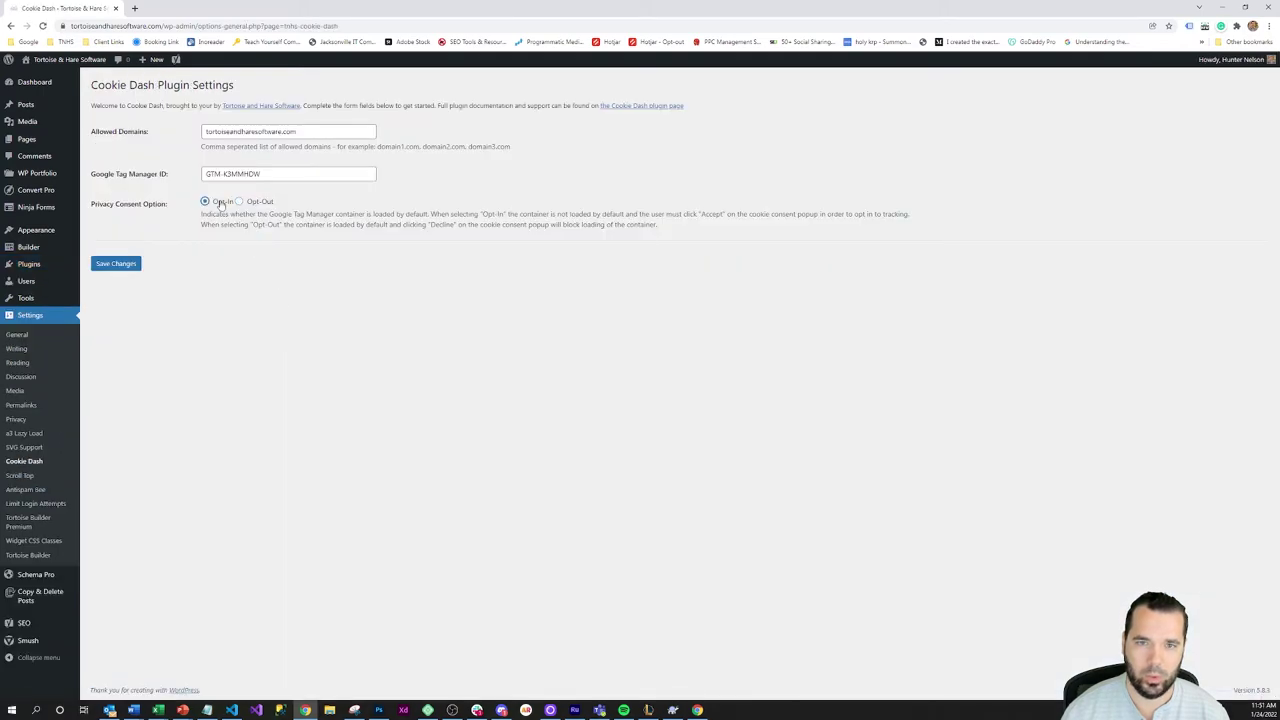
left_click(127, 265)
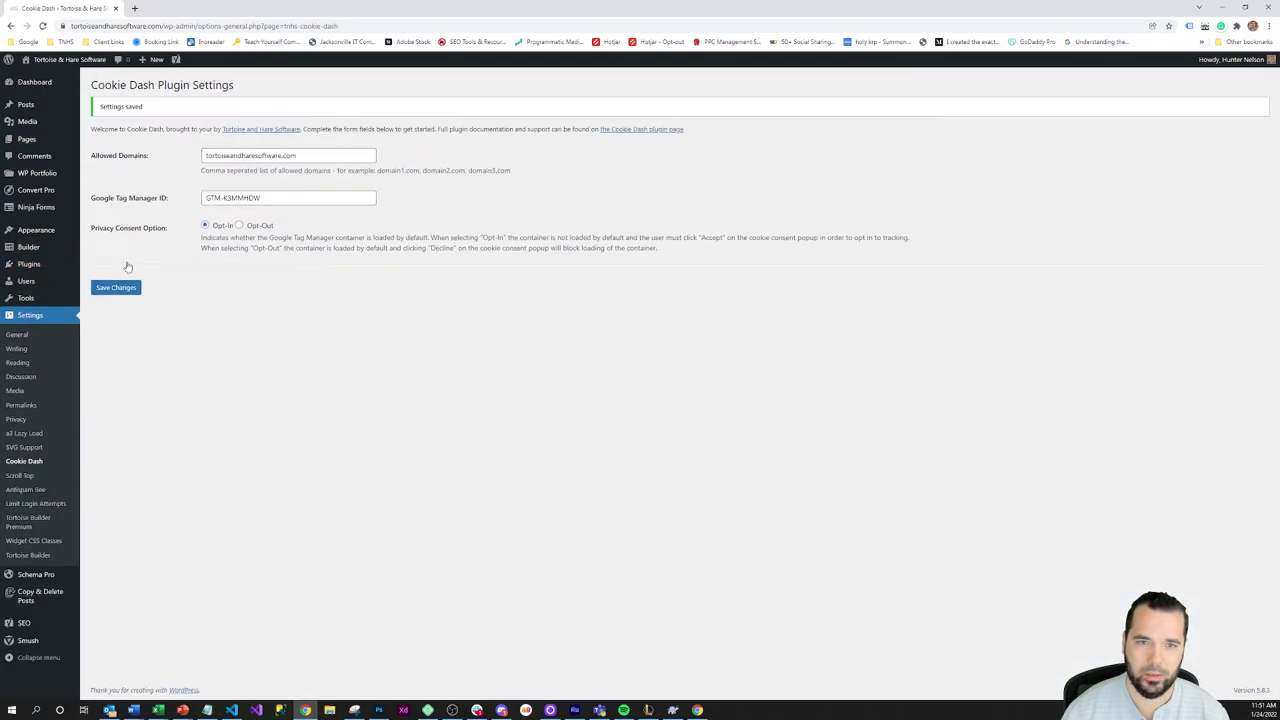
Visit the site's front end, reload the homepage, and check which tags load before consent with Google Tag Assistant
mouse_move(80, 64)
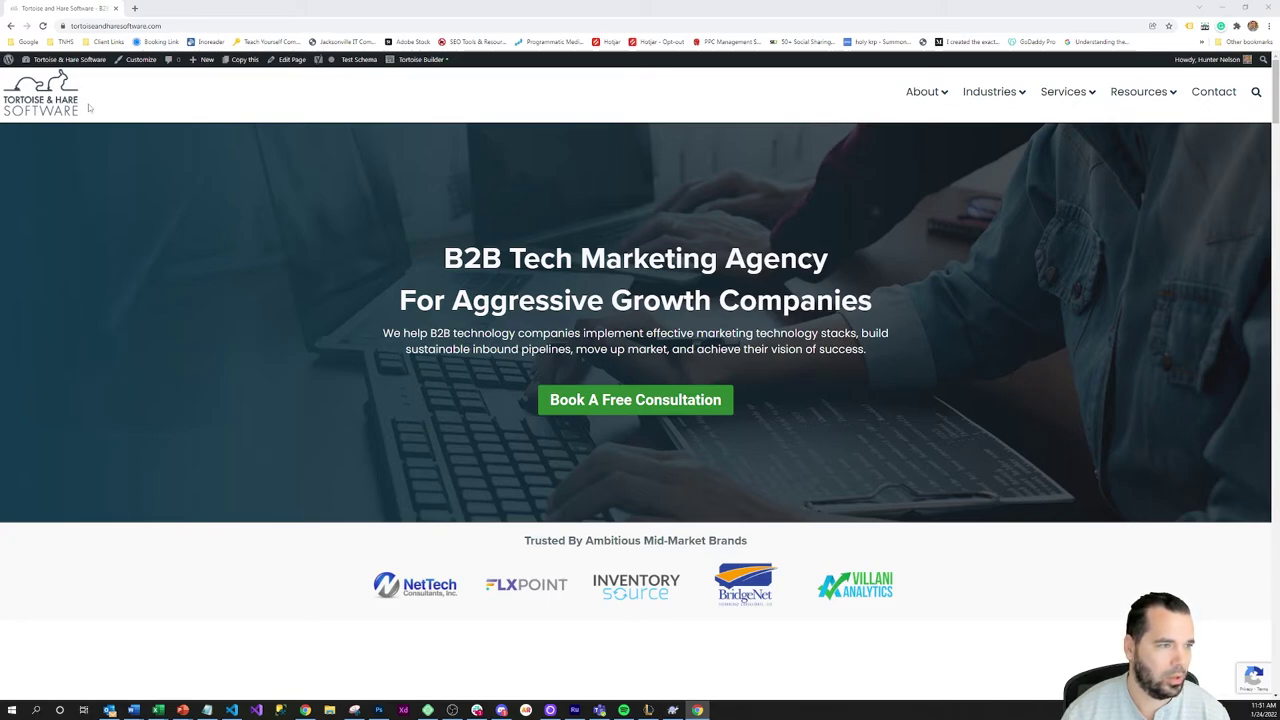
left_click(42, 25)
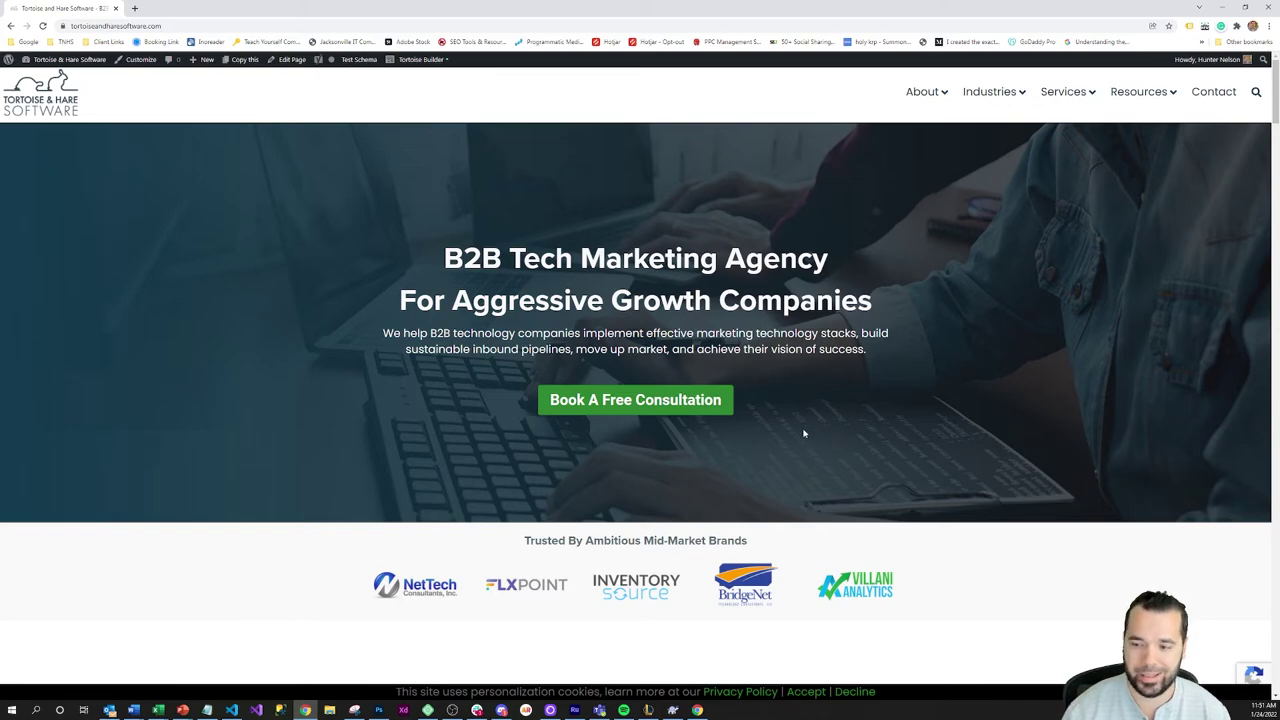
left_click(1189, 26)
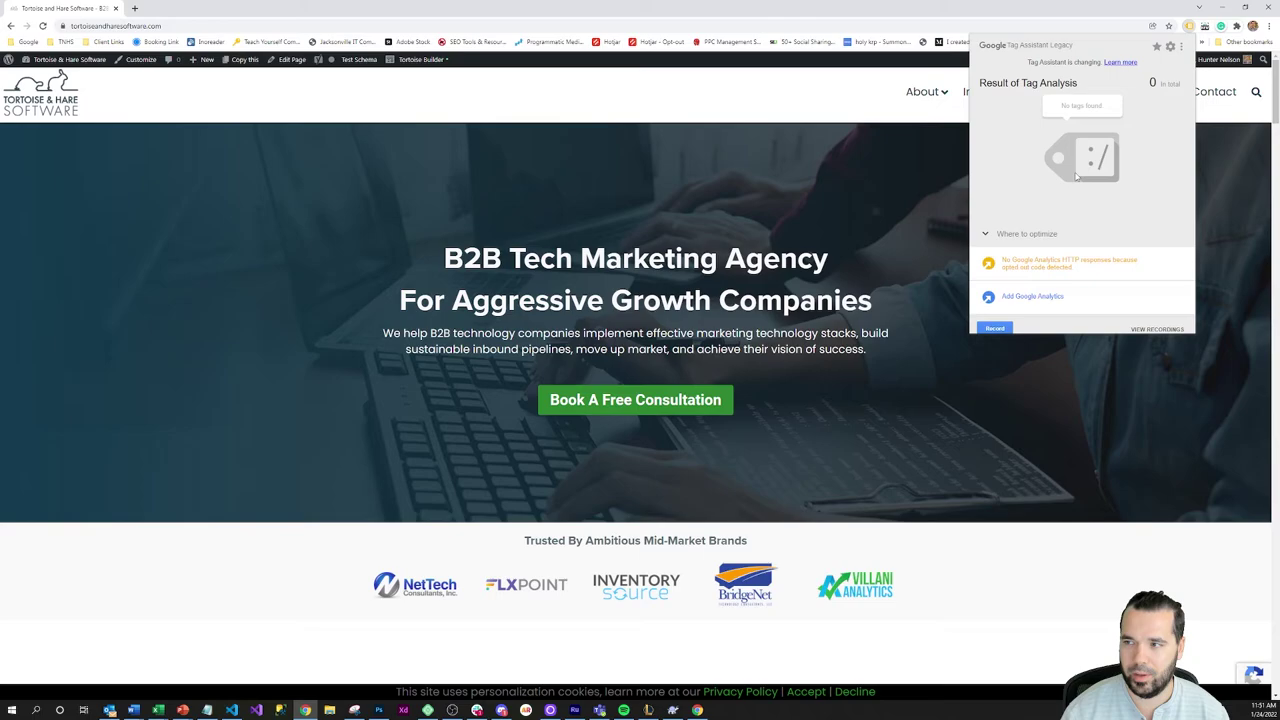
left_click(766, 222)
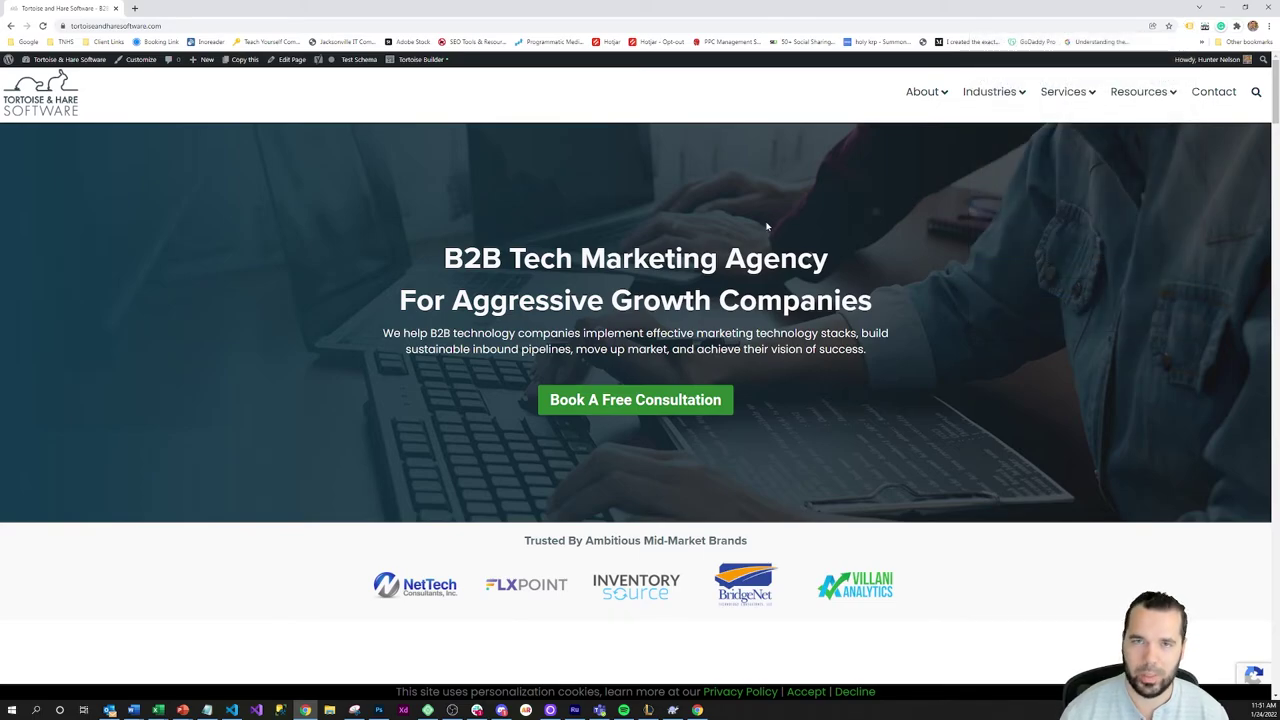
Accept tracking in the homepage's cookie notice, confirm the page reload, and recheck the loaded tags with Google Tag Assistant
left_click(795, 689)
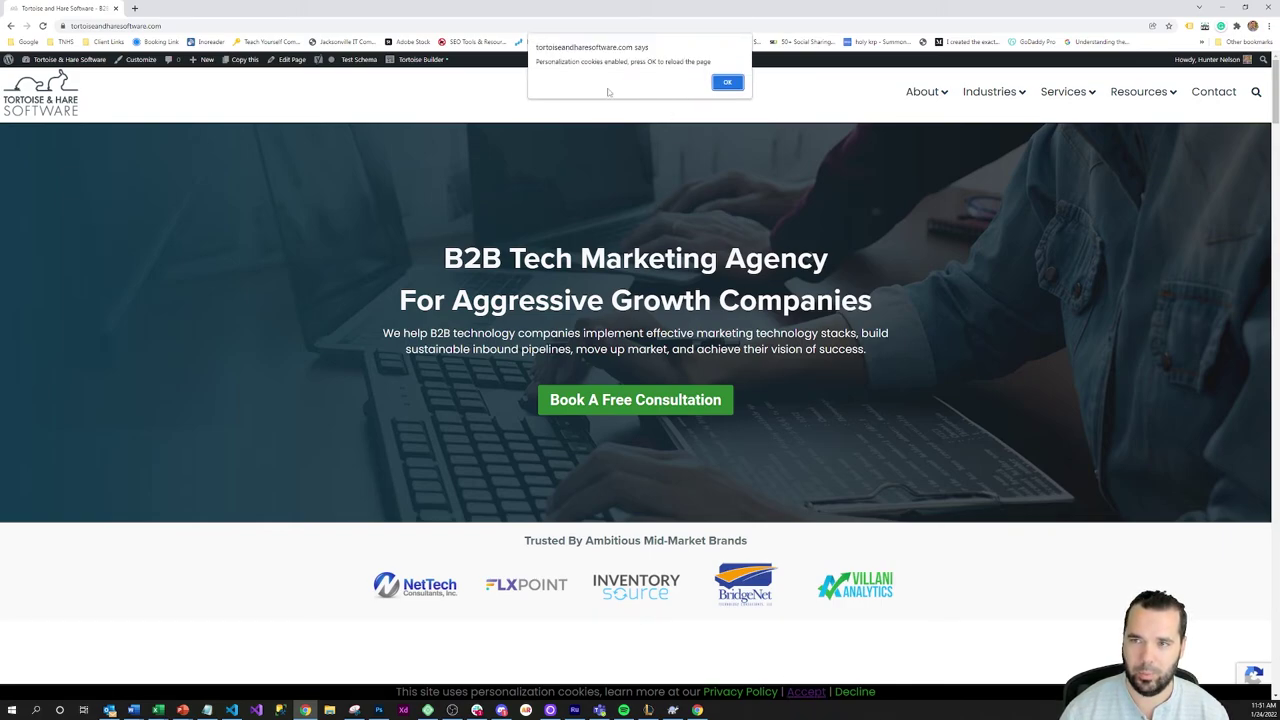
left_click(727, 83)
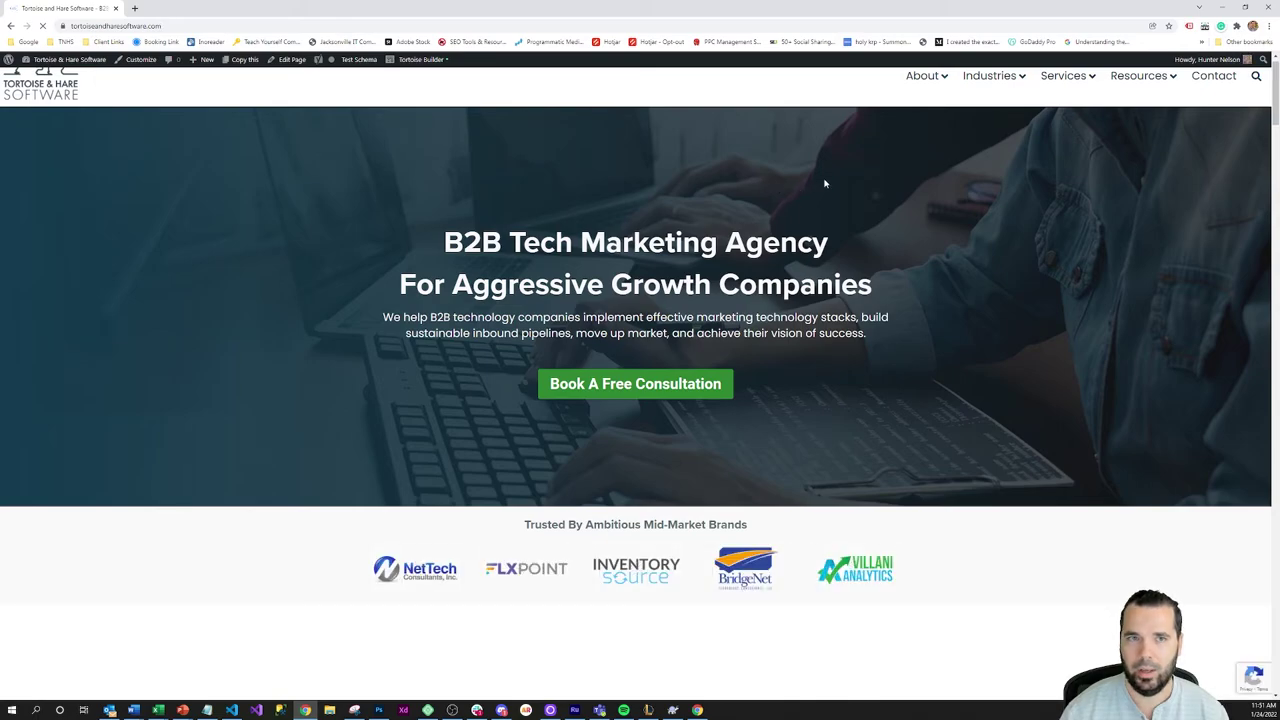
left_click(1189, 26)
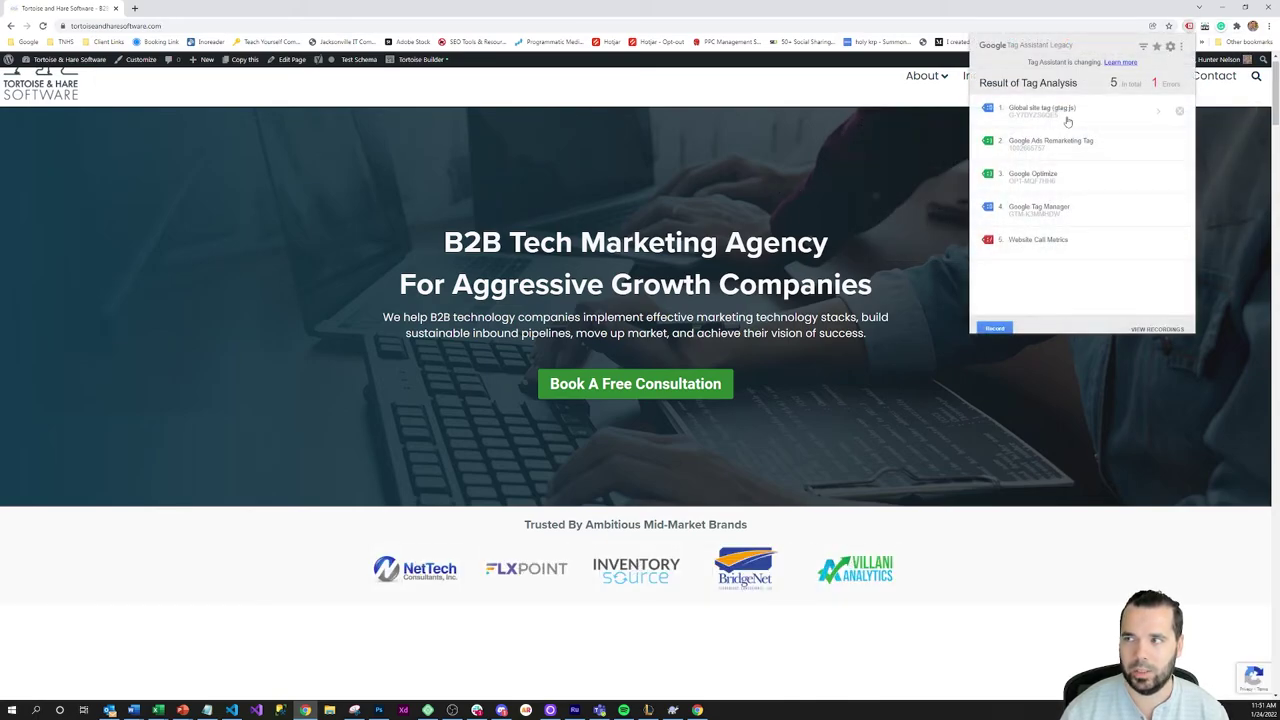
left_click(701, 129)
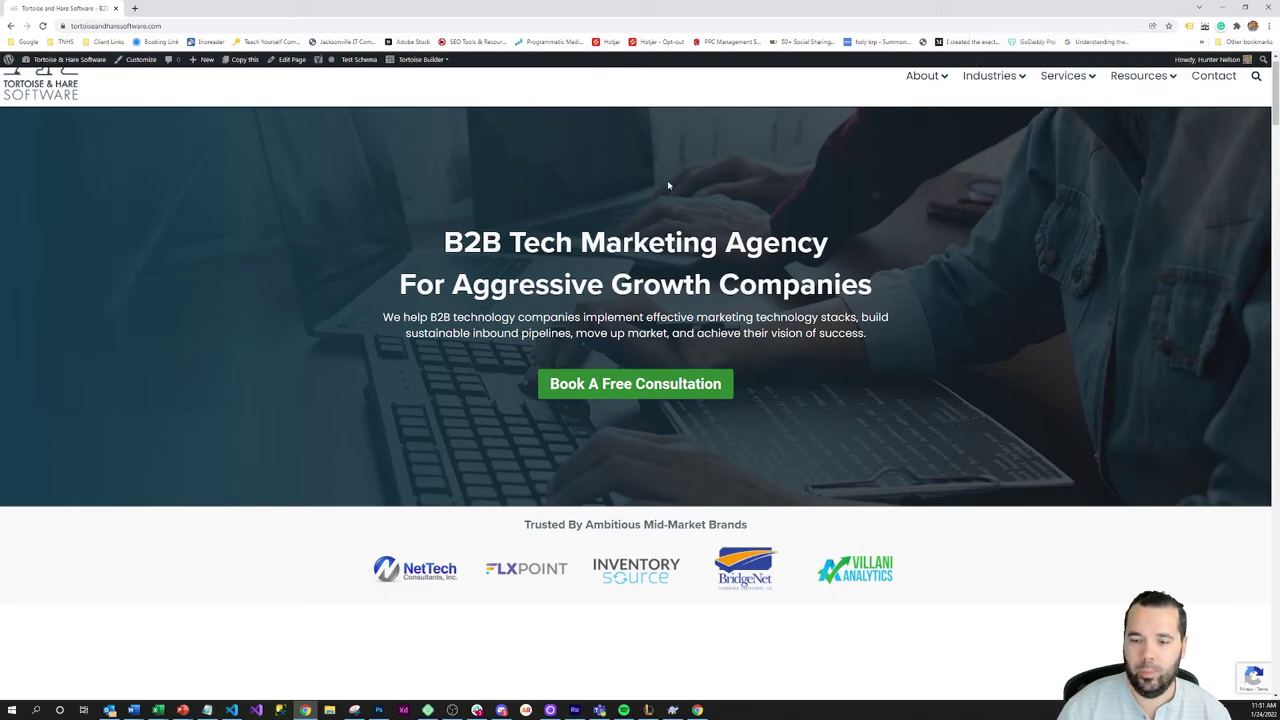
Return to the WordPress admin dashboard and search Google in a new tab for "wp gtm data privacy plugin"
left_click(78, 62)
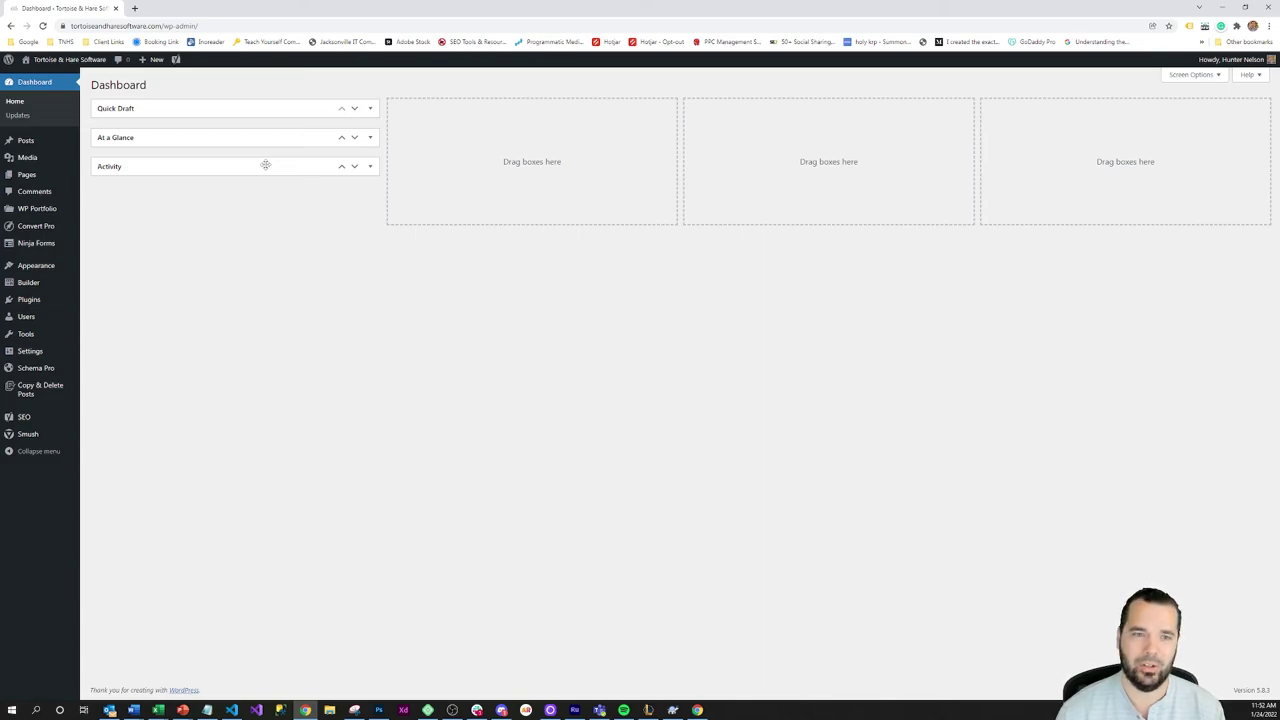
left_click(134, 8)
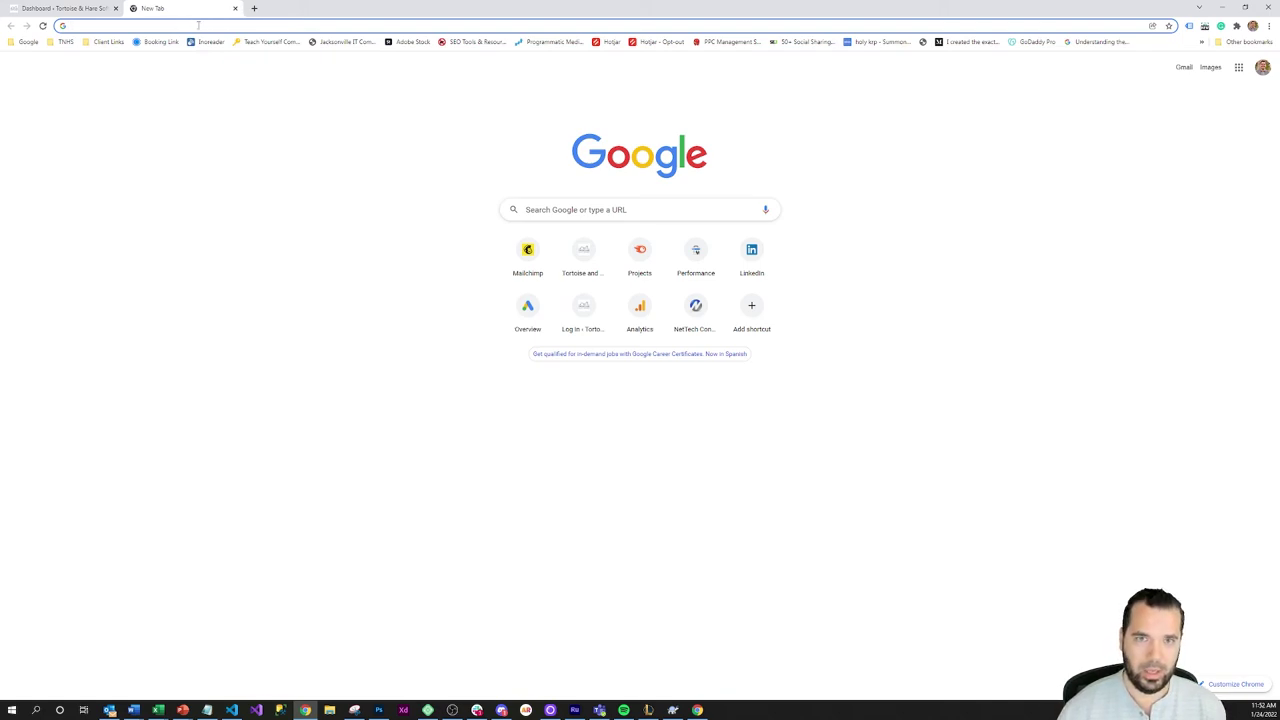
type("wp")
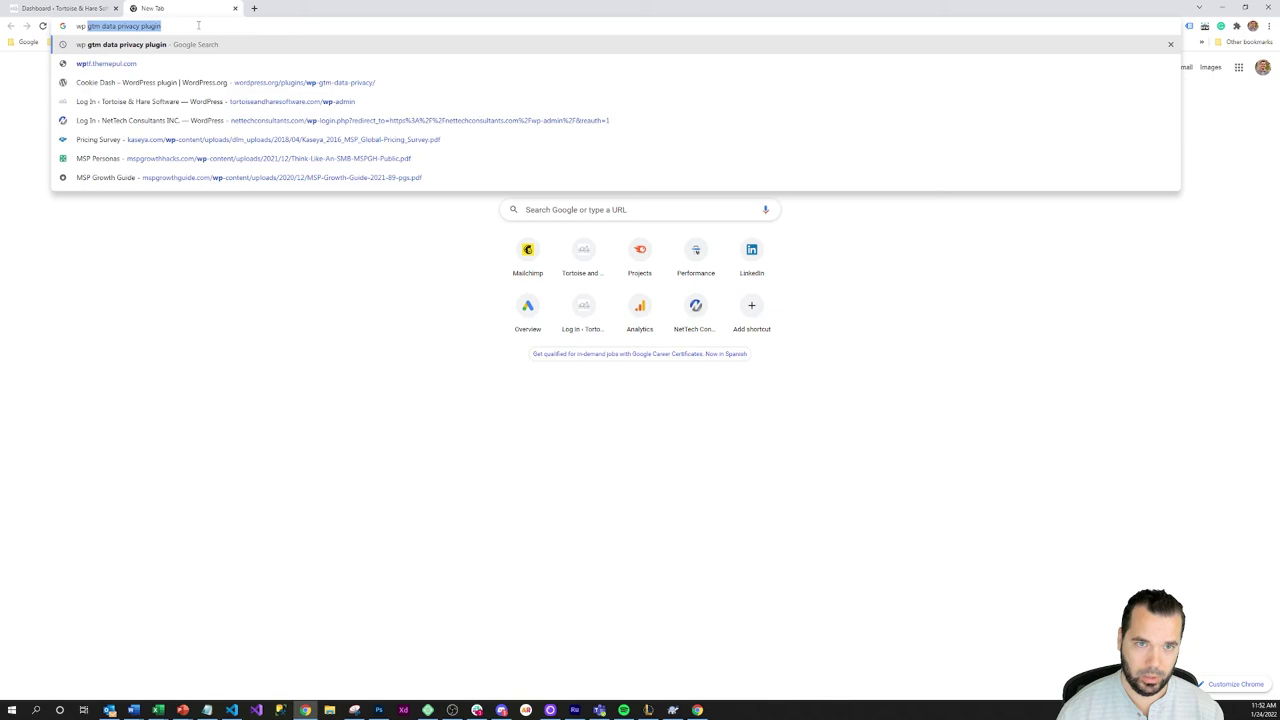
key("Return")
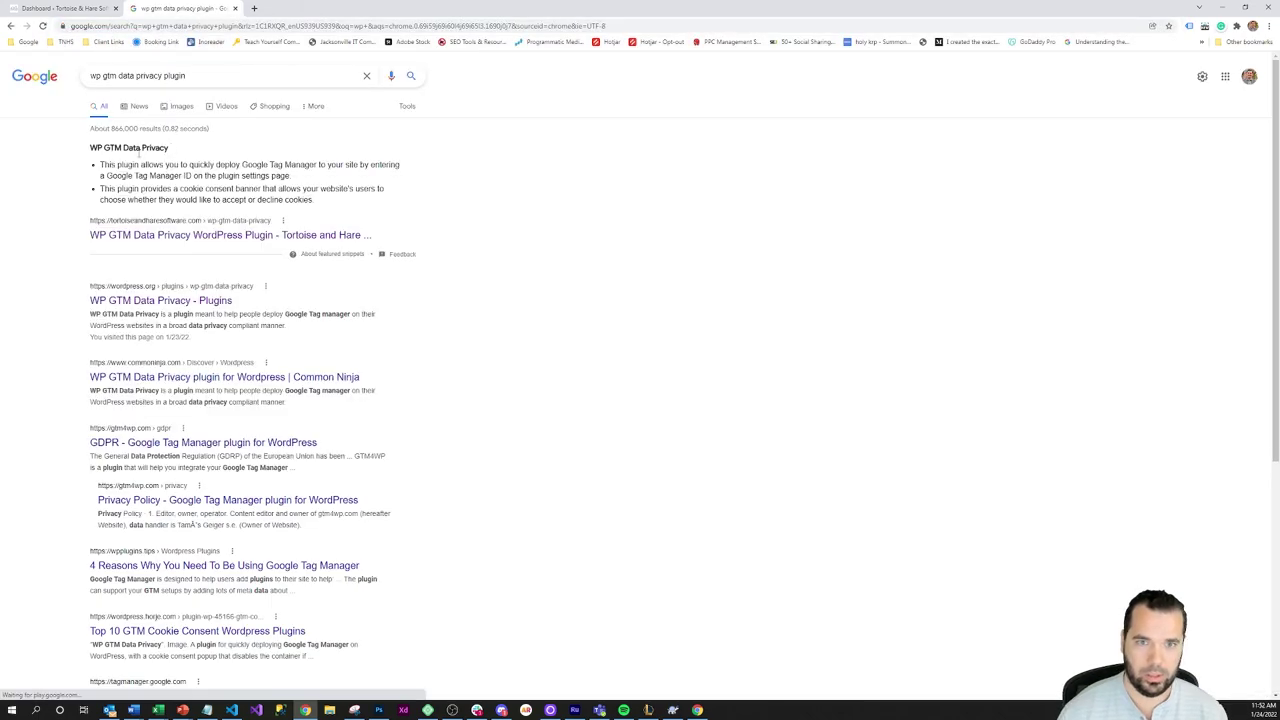
Open the Tortoise and Hare plugin page from the search results and follow its download link to Cookie Dash's WordPress.org listing
left_click(138, 235)
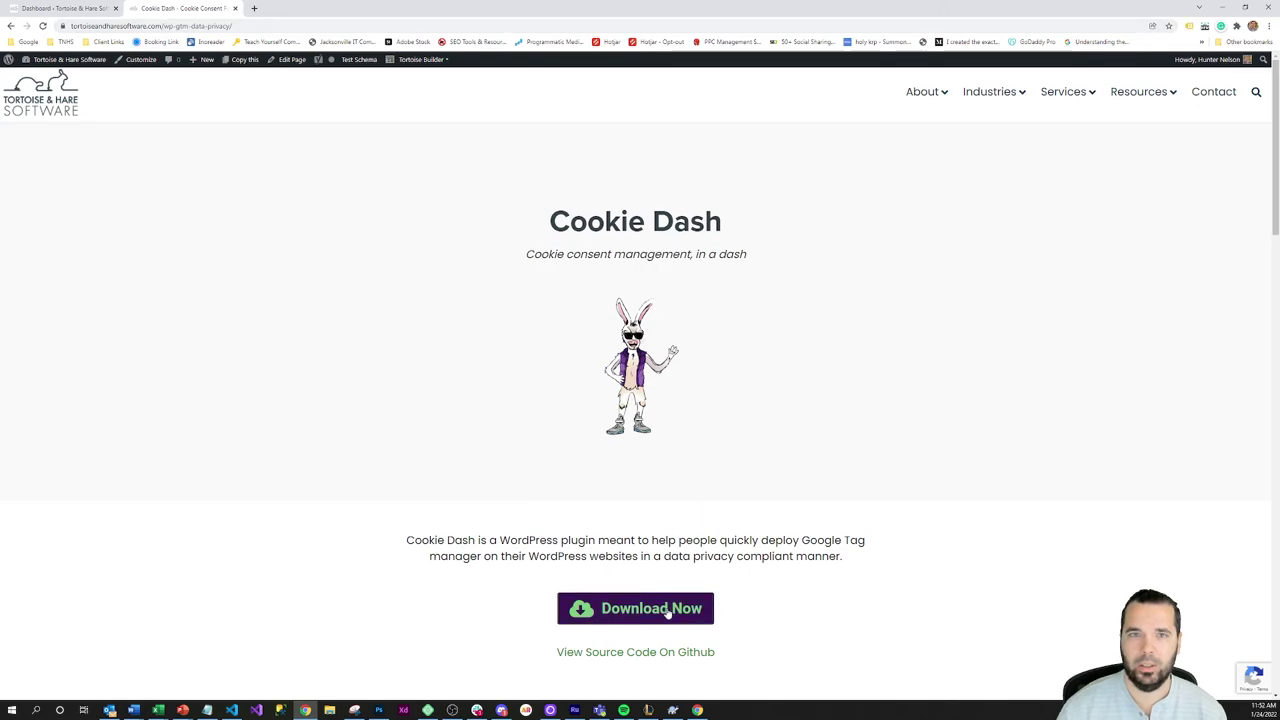
left_click(672, 609)
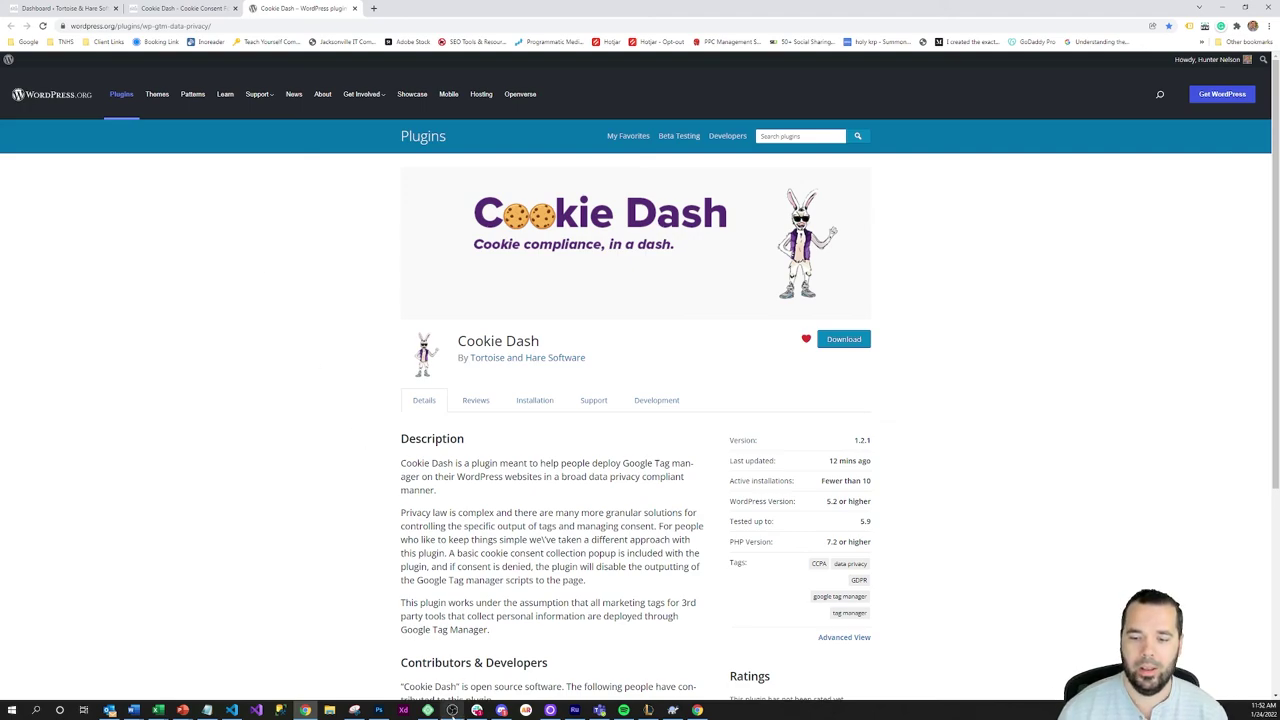
left_click(452, 710)
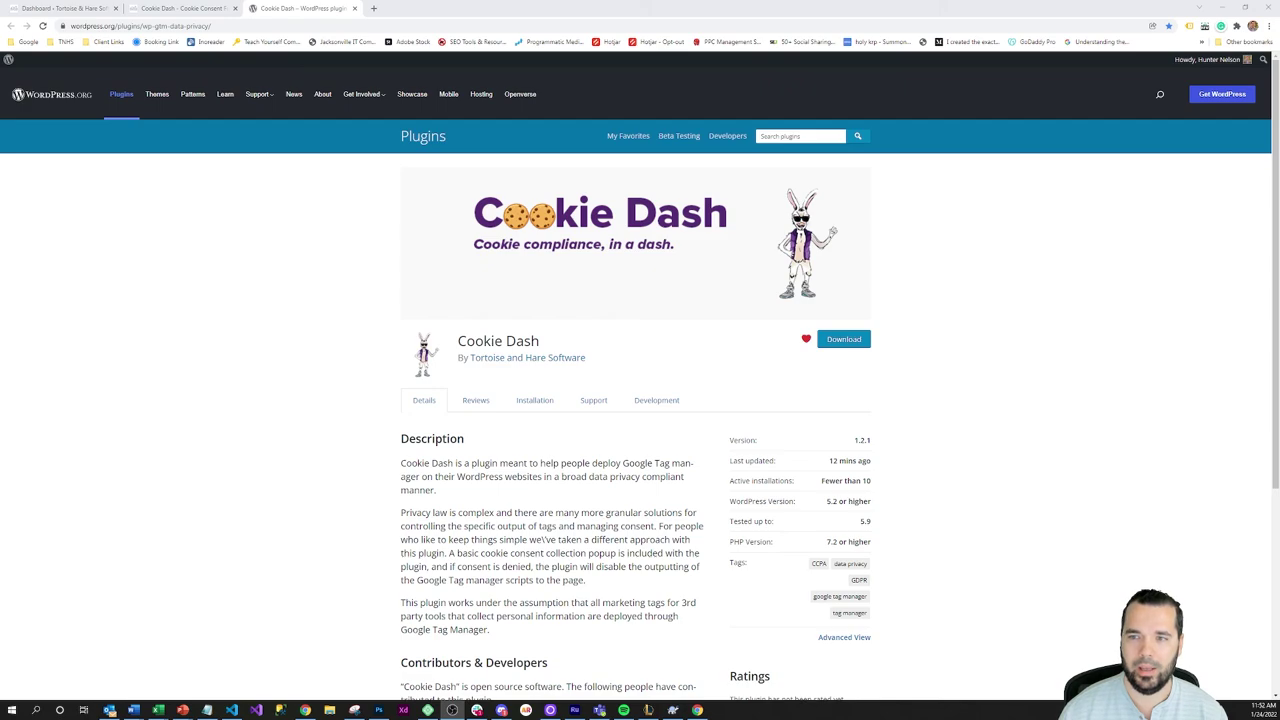